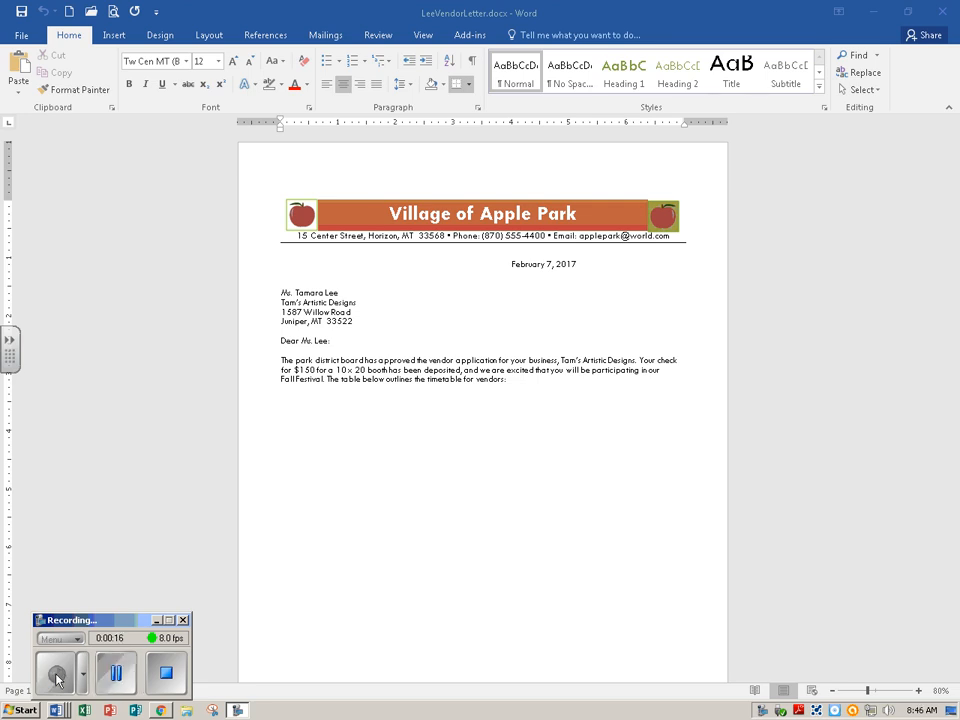
Step: Insert a table with three columns and one row on the blank line below the letter's opening paragraph
click(921, 697)
click(921, 697)
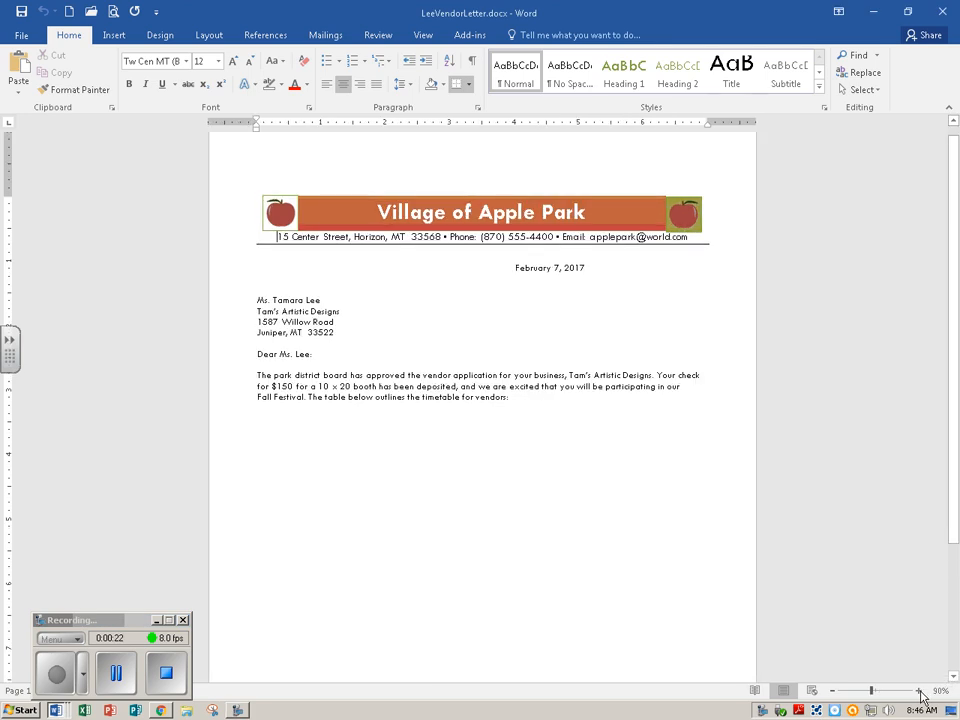
click(921, 697)
click(921, 697)
click(921, 697)
click(921, 697)
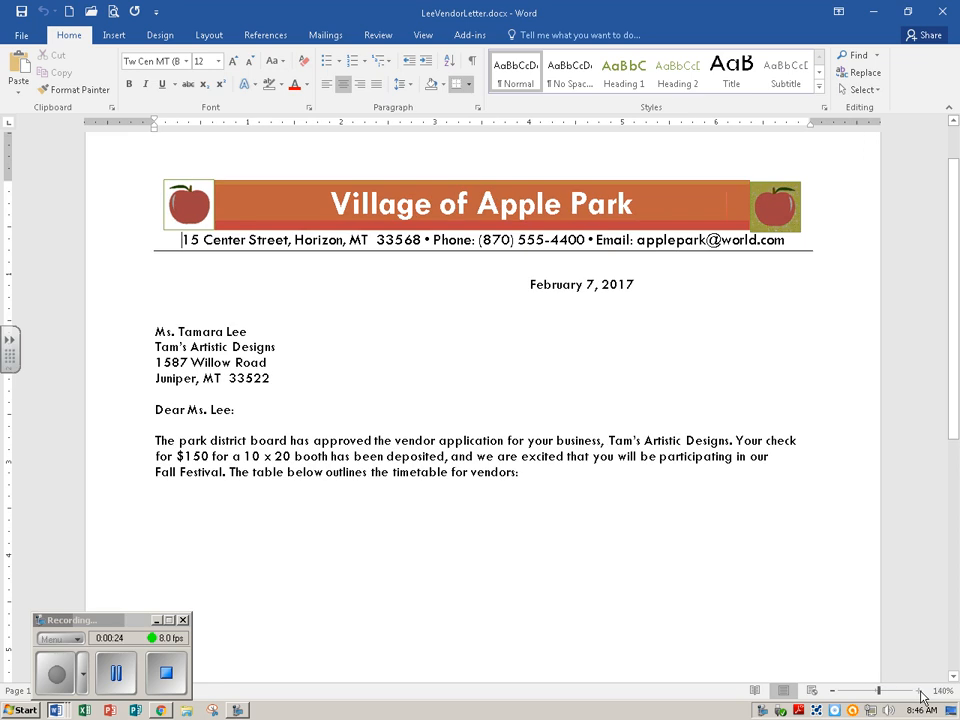
click(921, 697)
scroll(718, 486, down, 3)
scroll(718, 486, down, 1)
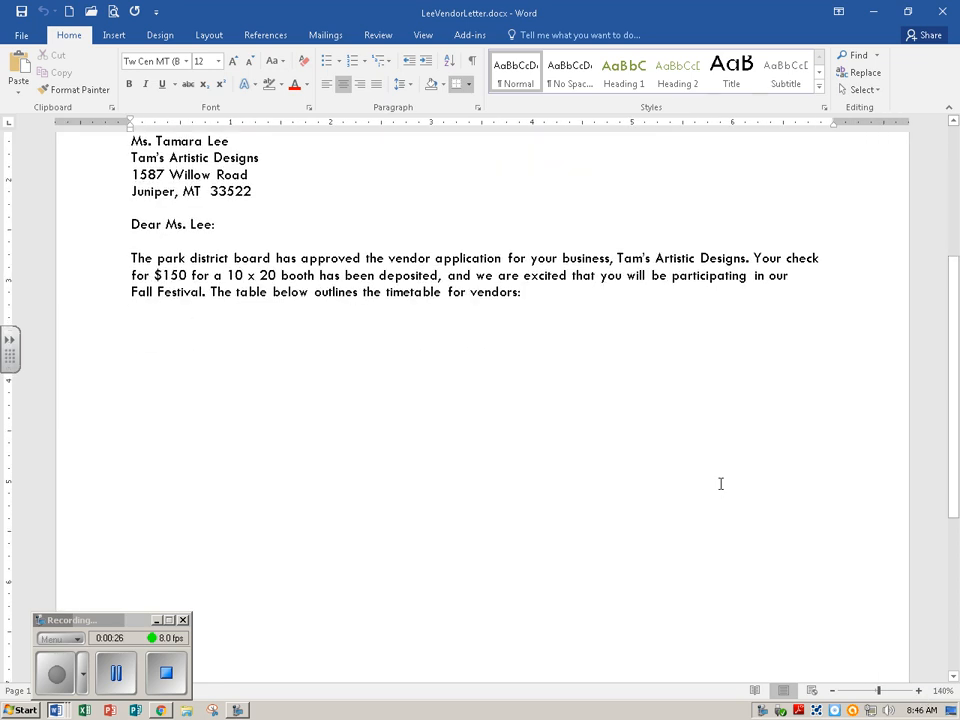
click(918, 691)
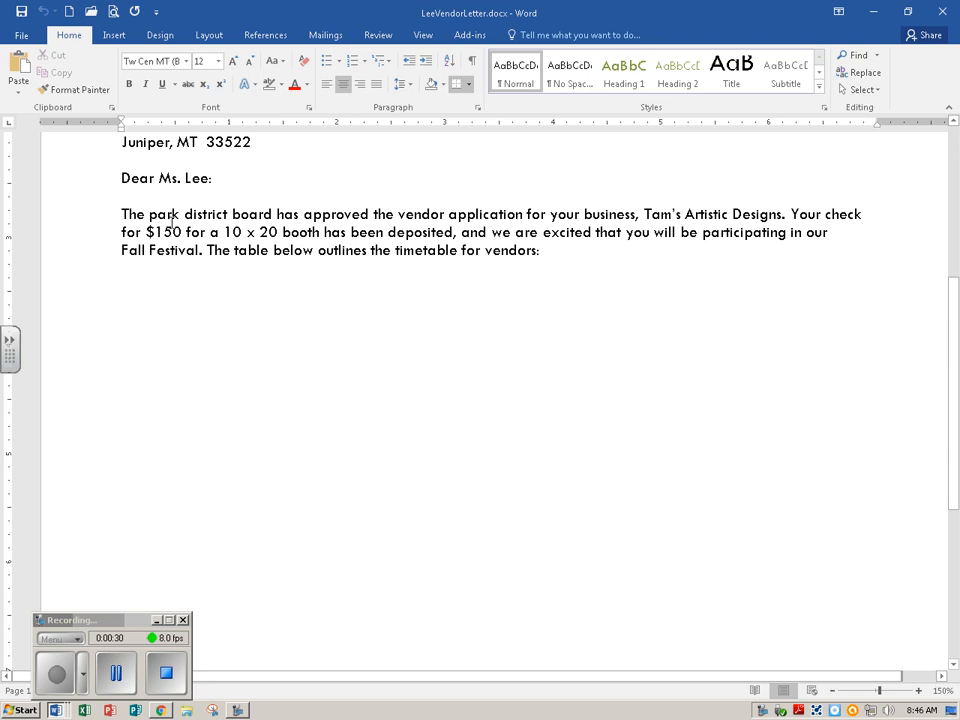
click(127, 285)
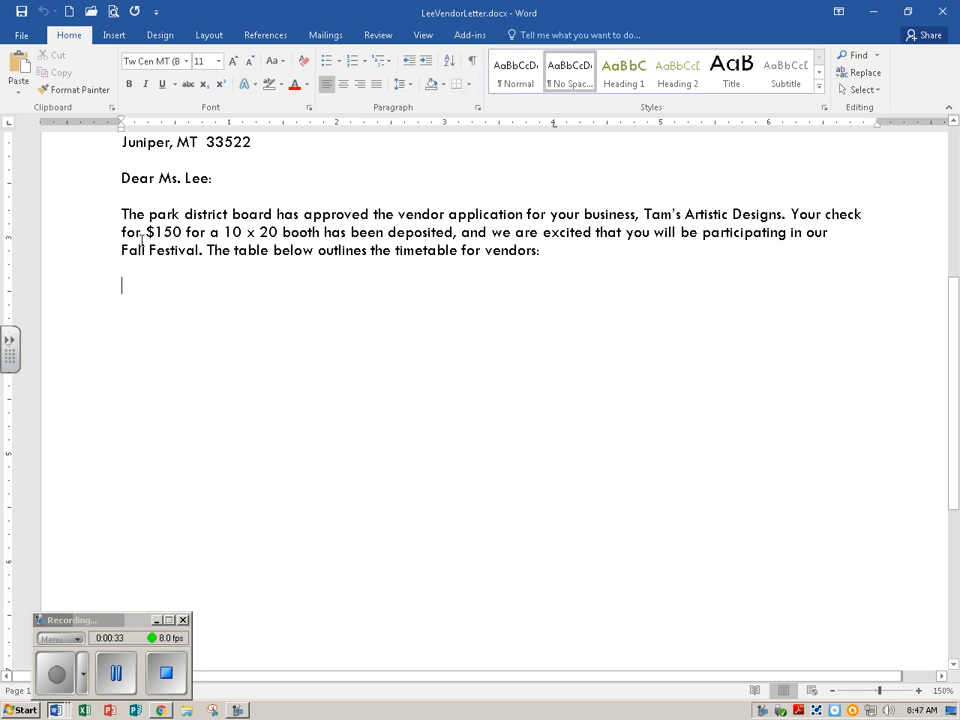
click(107, 38)
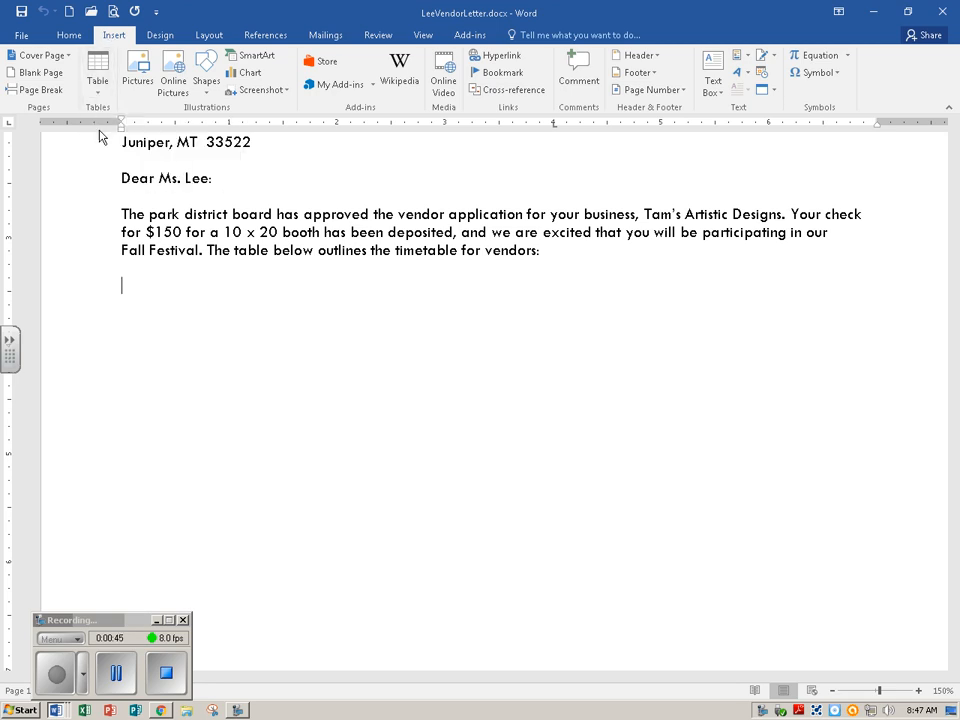
click(98, 86)
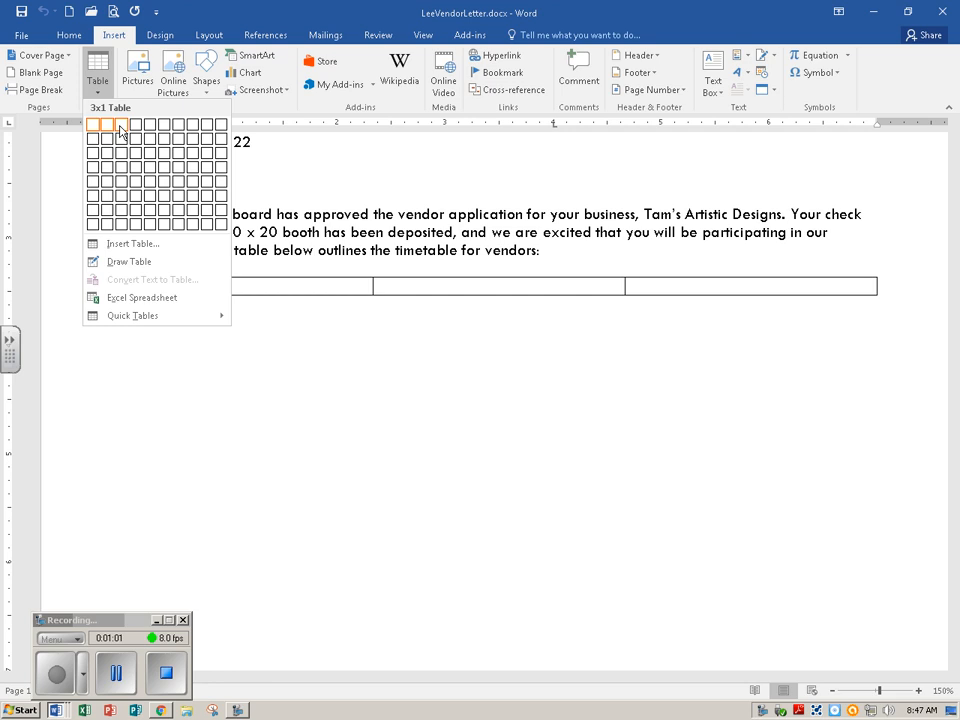
click(121, 130)
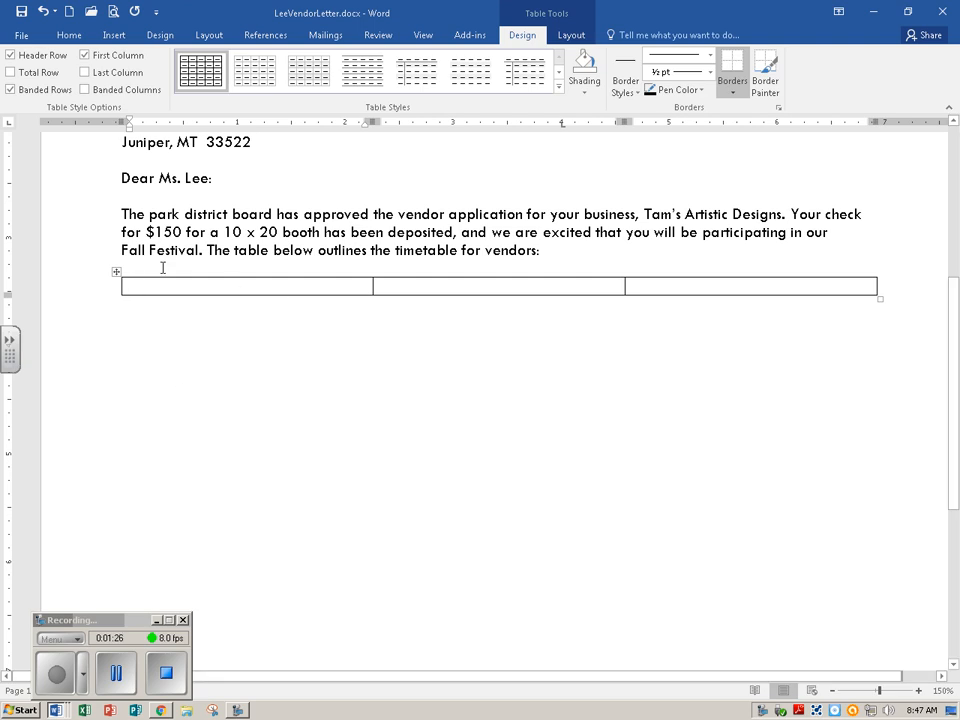
Step: Enter the column headings Activity, Event Dates and Times across the table's first row
mouse_move(119, 300)
text(Acty)
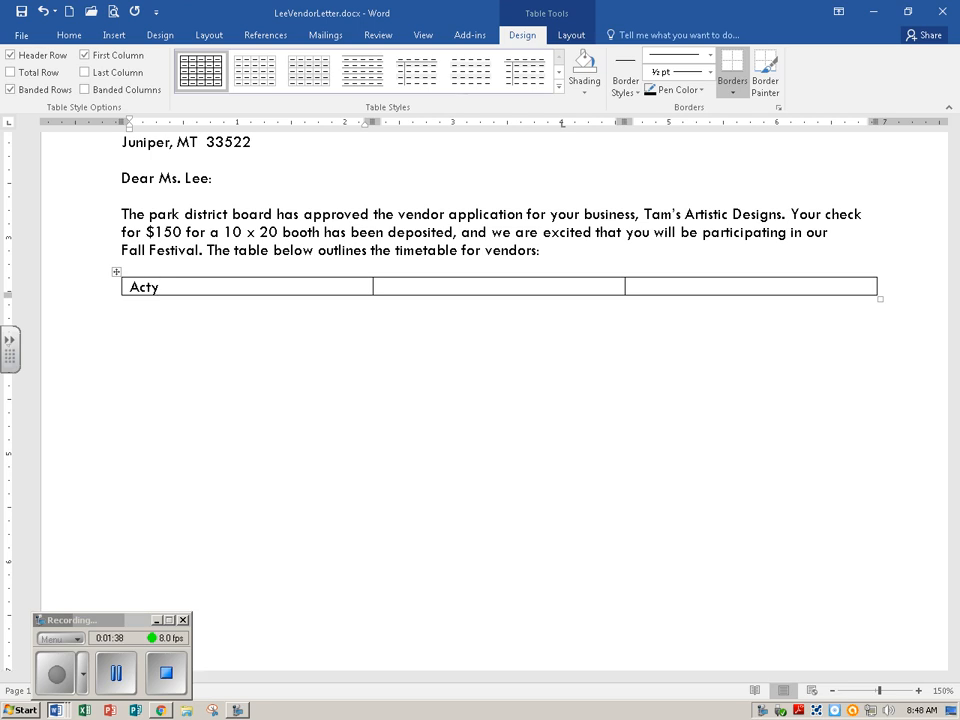
key(BackSpace)
text(ivity)
key(Tab)
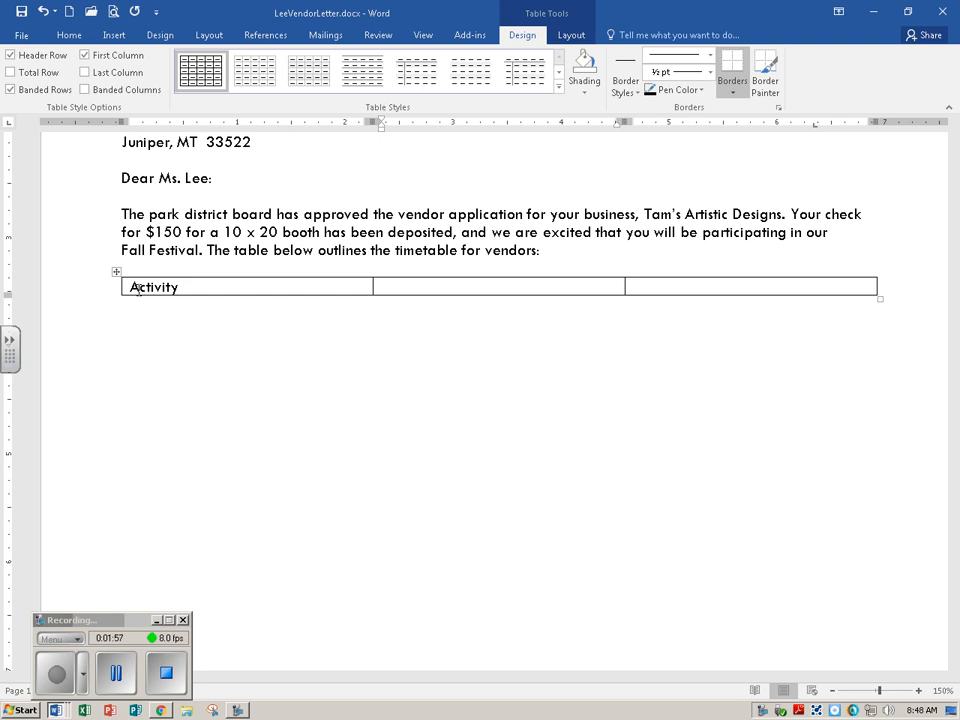
text(Event Dates)
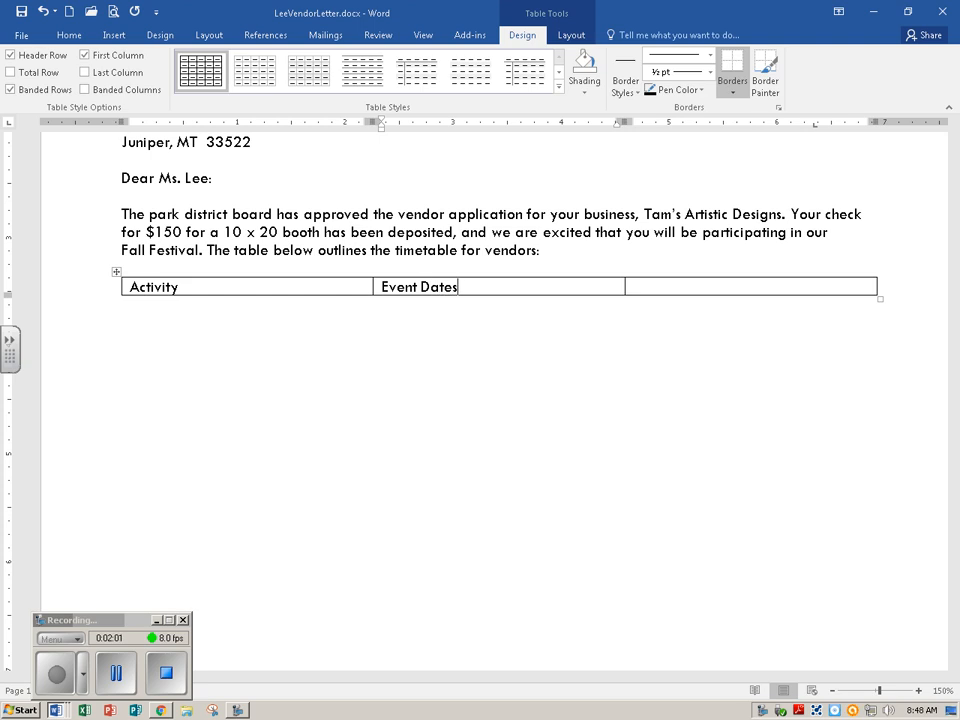
key(Tab)
text(Times)
click(124, 690)
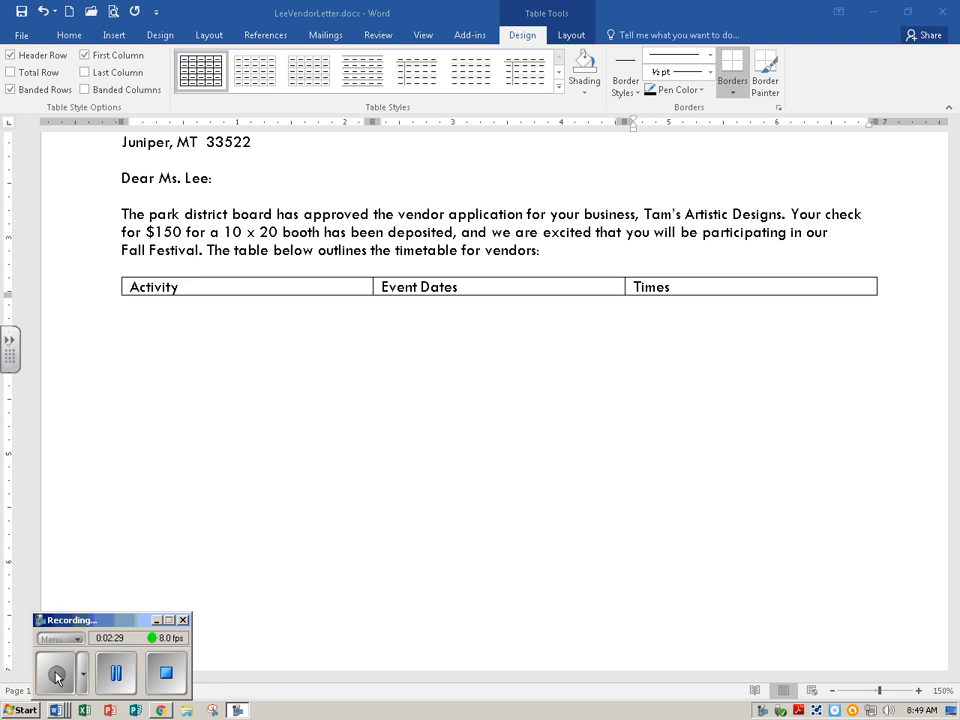
Step: Add a second table row reading Booth Setup, Friday, October 27, and 5:00 to 9:00 p.m
click(681, 290)
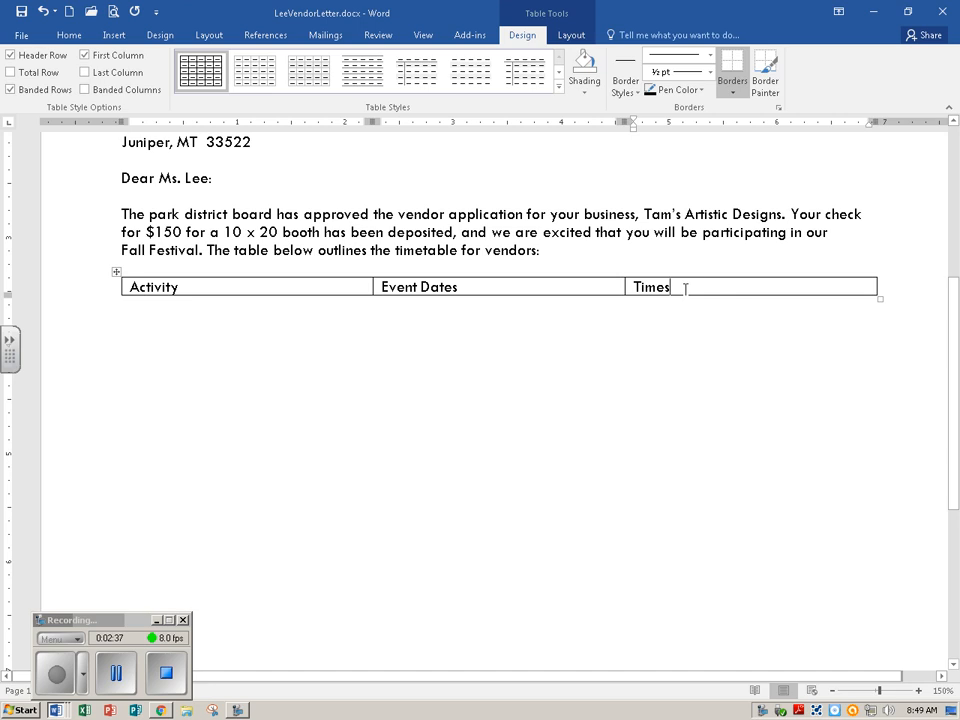
key(Tab)
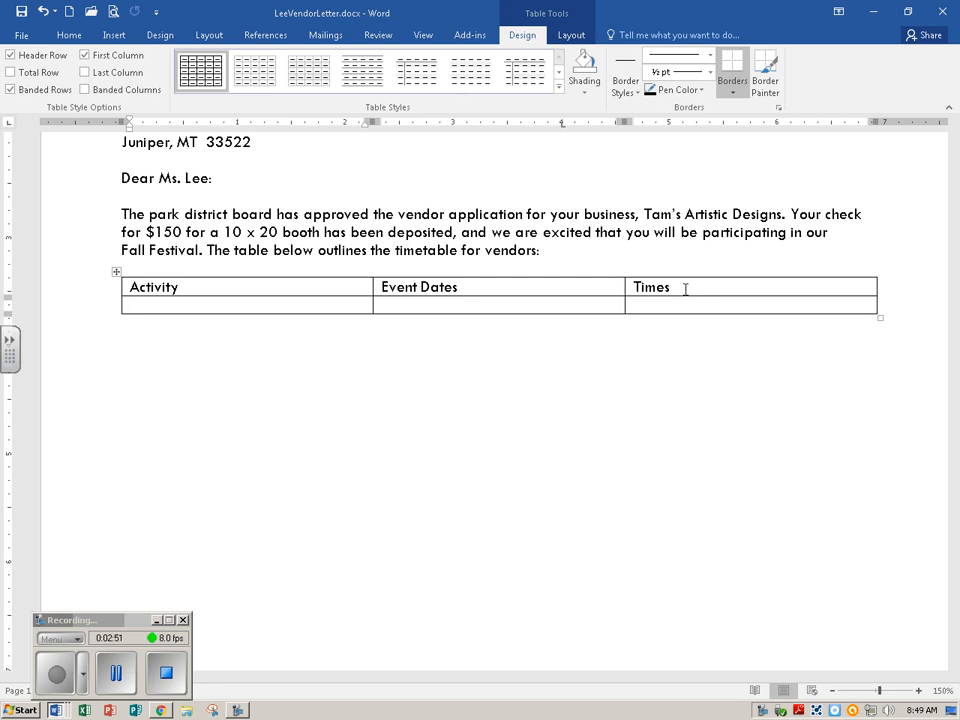
text(Booth Setup)
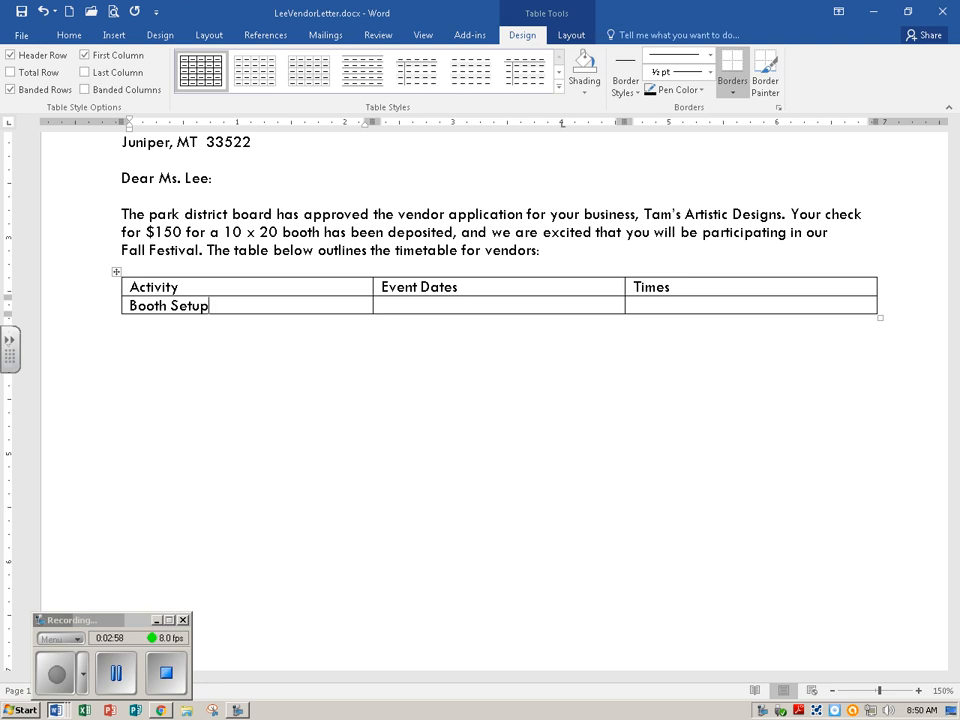
key(Tab)
text(Friday, Oc)
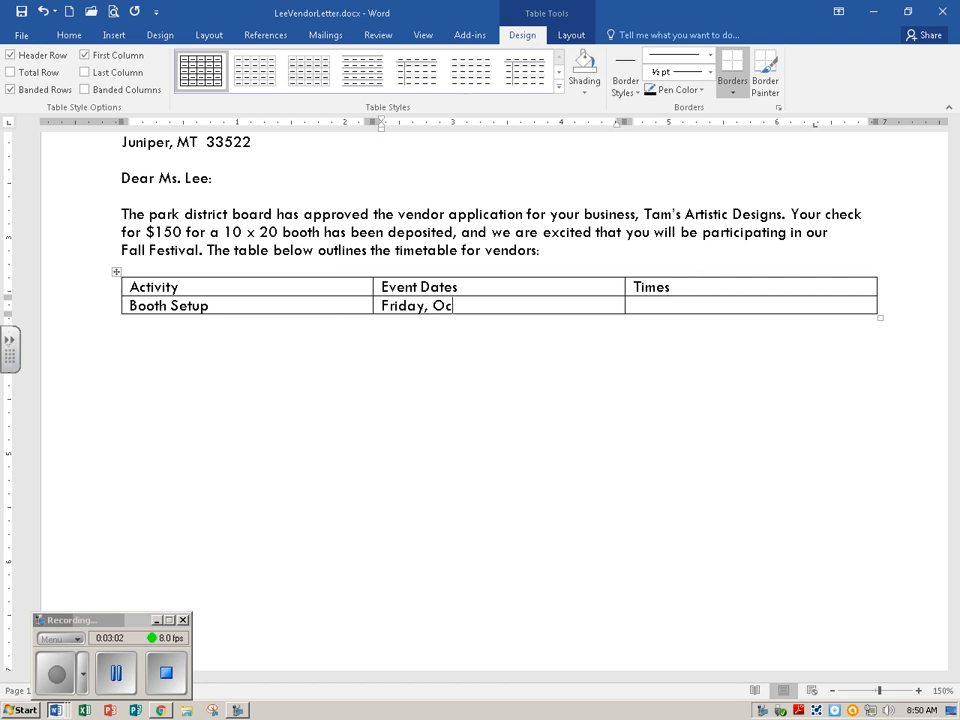
text(tober 27)
key(Tab)
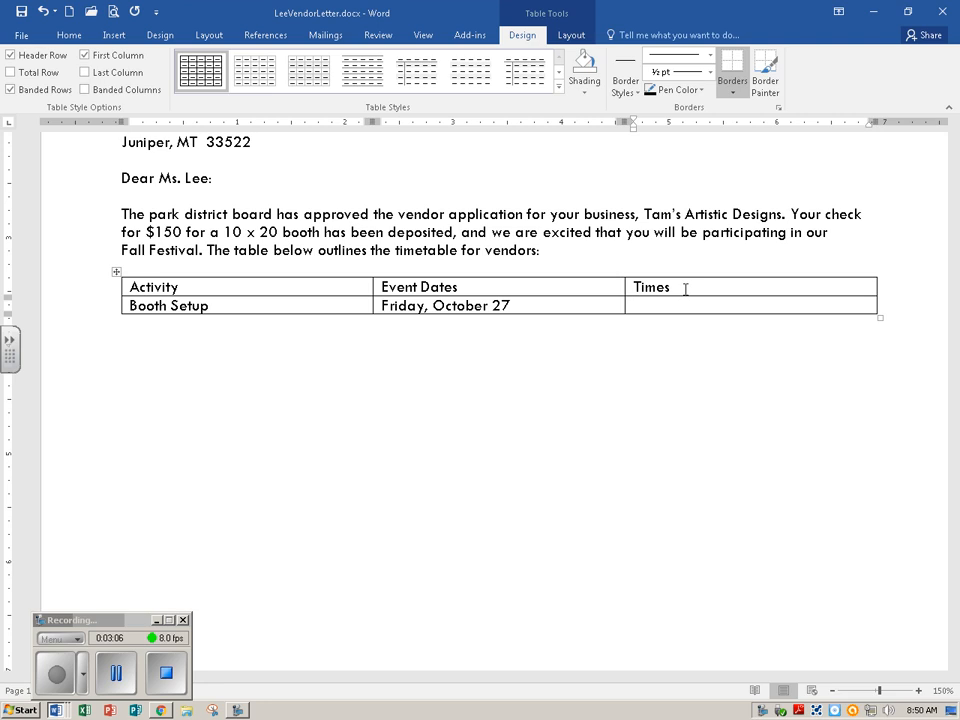
text(5:00 to 9:00 p.m.)
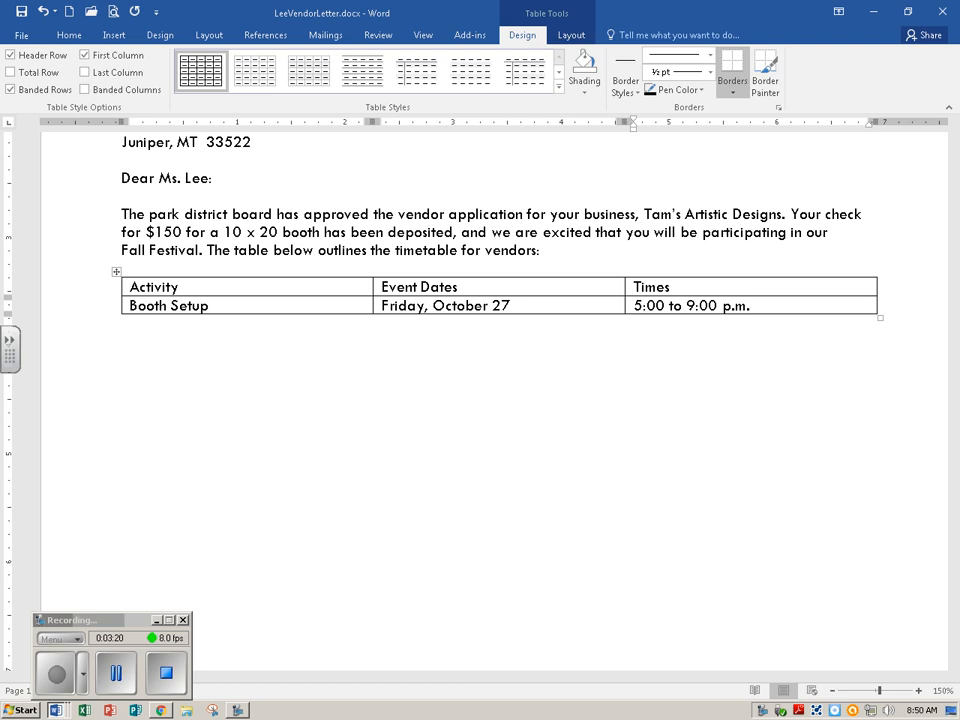
Step: Add a third table row reading Booth Sales, Saturday, October 28, and 9:00 a.m. to 6:00 p.m
key(Tab)
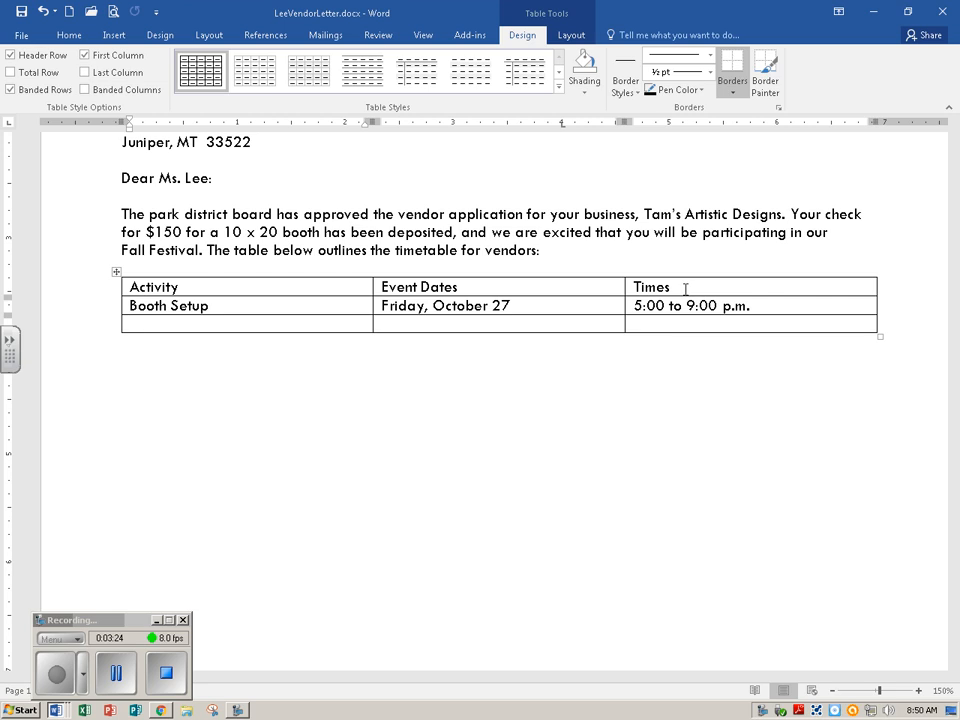
text(Booth Sales)
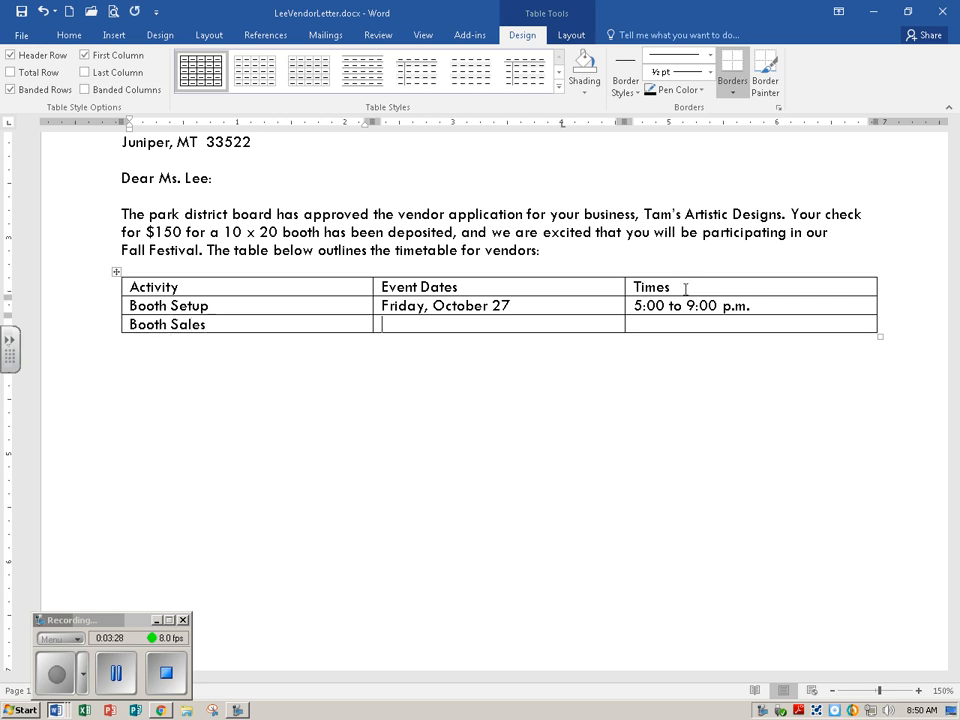
key(Tab)
text(Saturday,)
text(Oct)
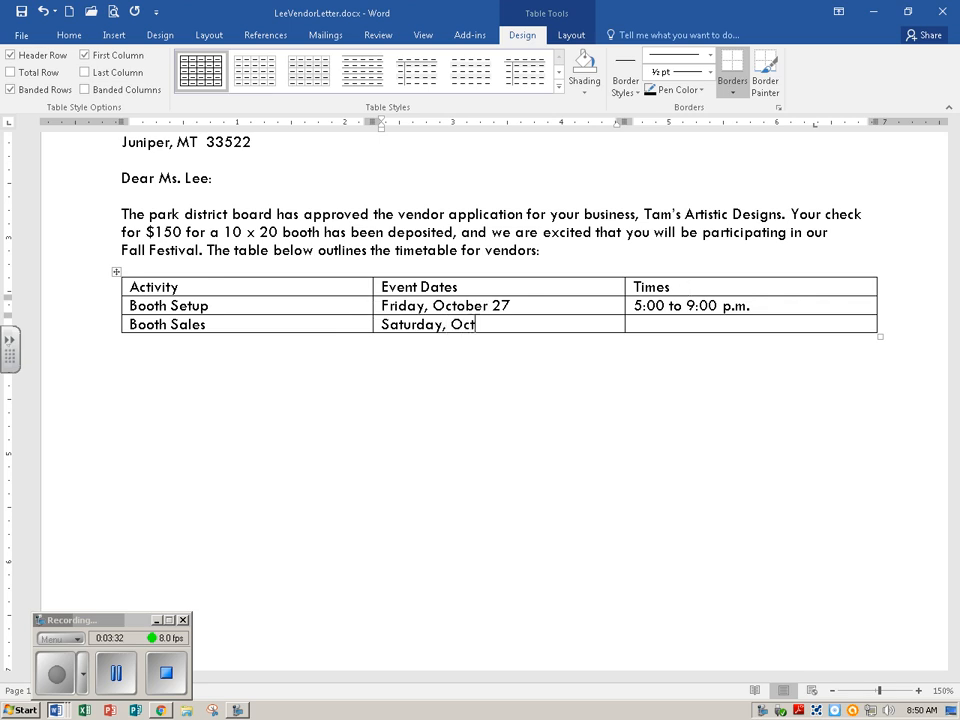
text(ober 28)
key(Tab)
text(9)
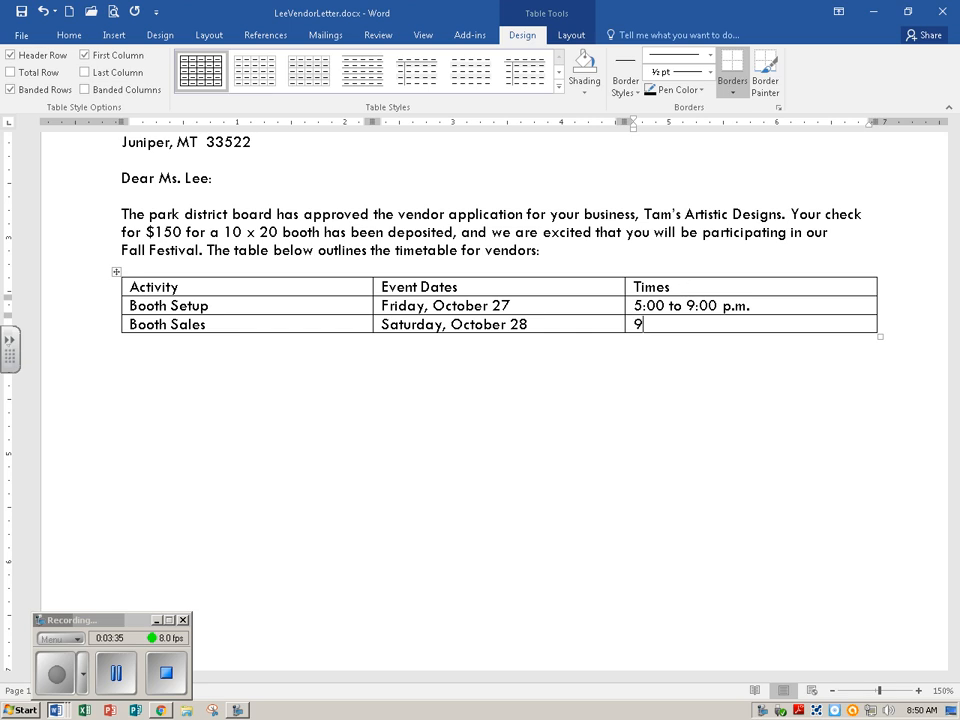
text(:00 a.m. to 6:)
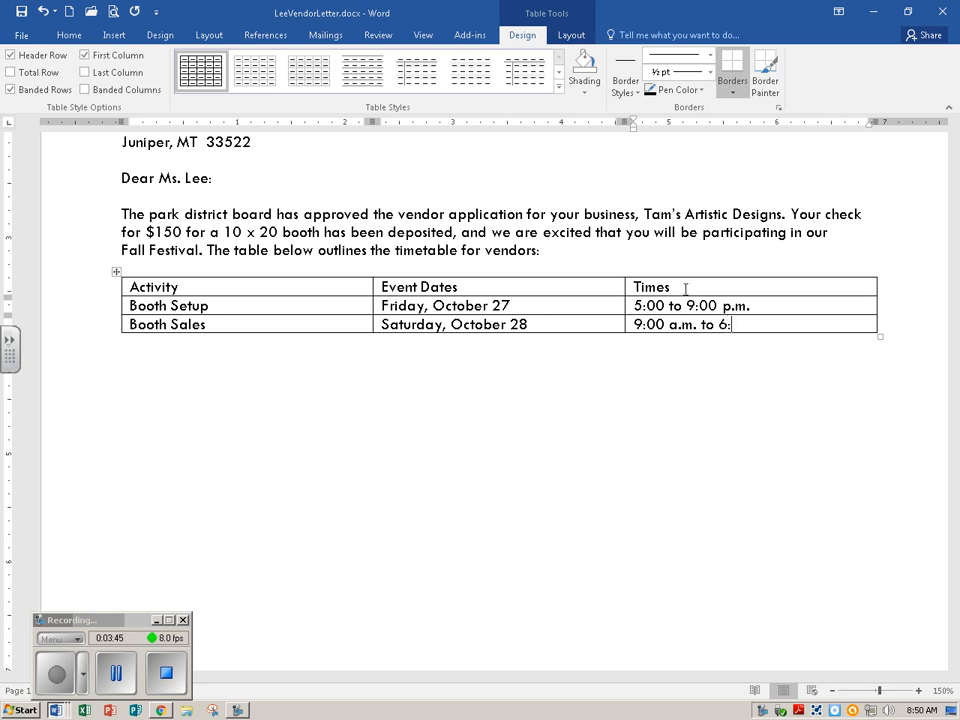
text(00 p.m.)
Step: Add a fourth table row reading Booth Sales, Sunday, October 29, and 9:00 a.m. to 3:00 p.m
key(Tab)
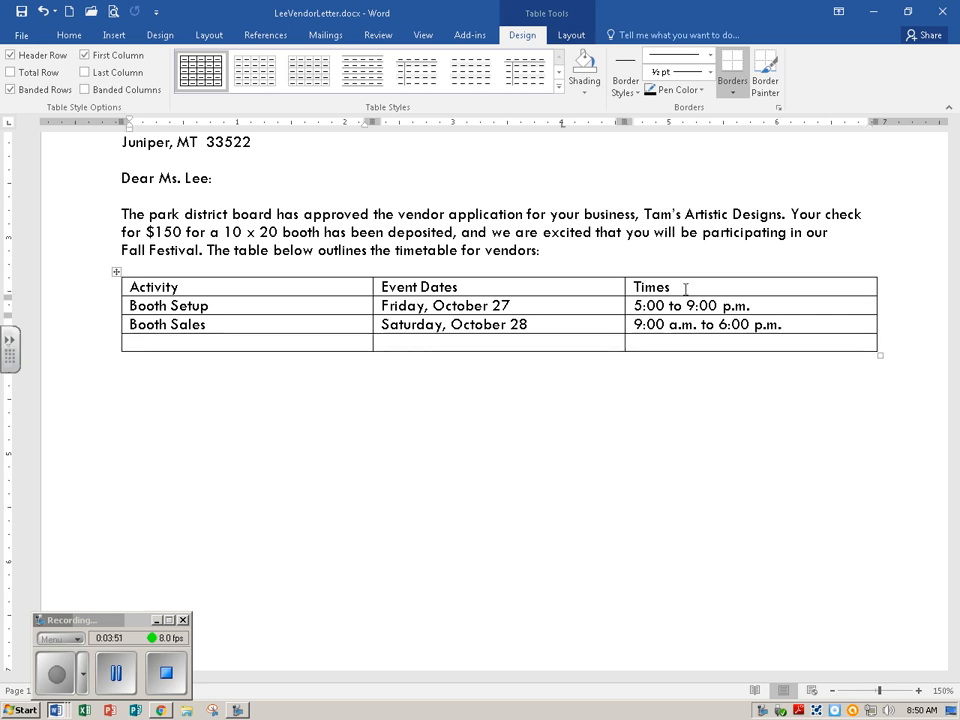
text(Booth Sales)
key(Tab)
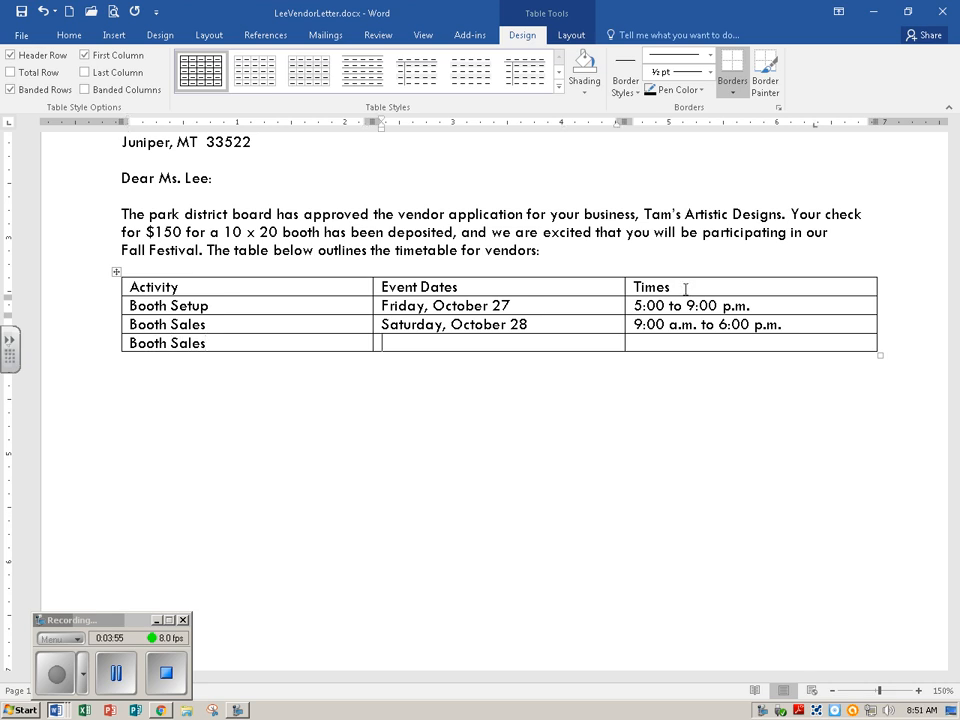
text(Sunday, October 29)
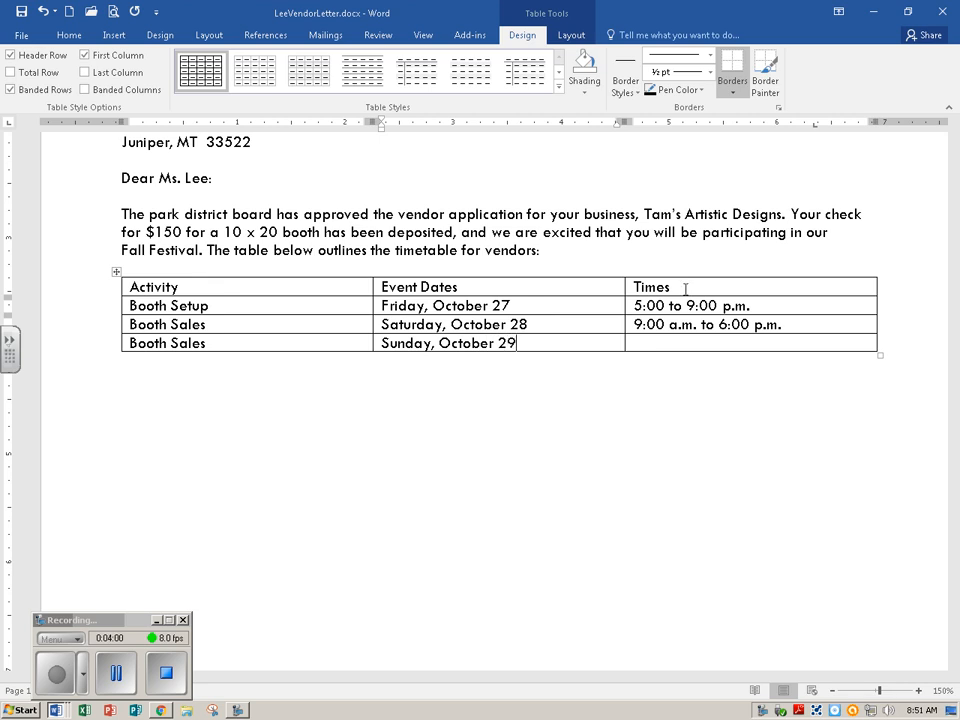
key(Tab)
text(9:00 a)
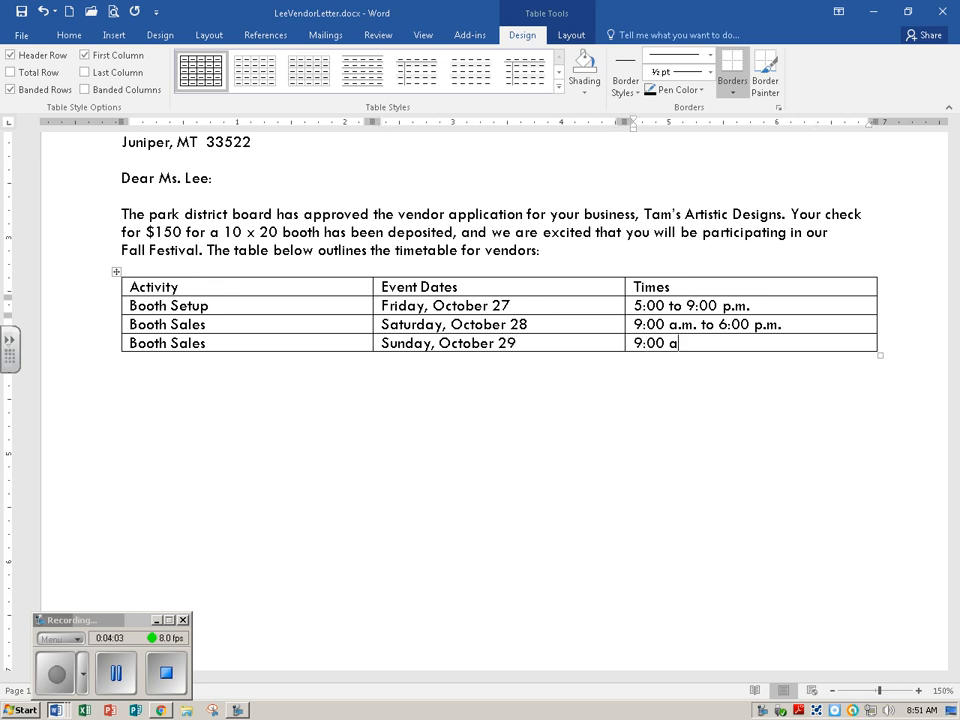
text(m. To)
key(Left)
key(Left)
key(Left)
key(Left)
key(Left)
text(.)
key(End)
key(BackSpace)
key(BackSpace)
text(to 3:00 p.m.)
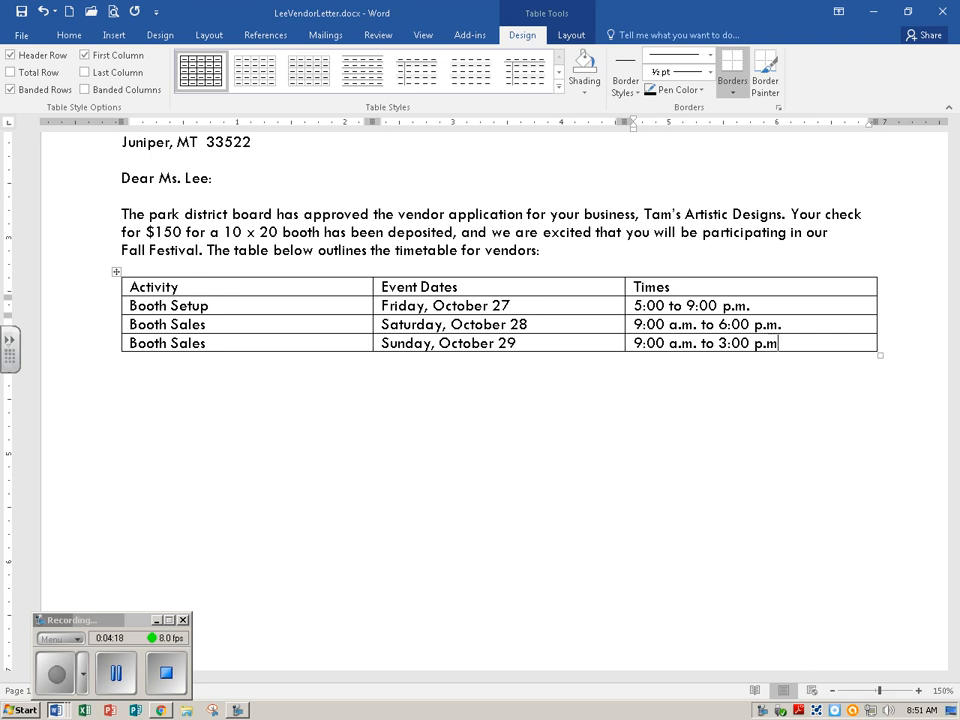
Step: Add a fifth table row reading Booth Takedown, Sunday, October 29, and 3:00 to 7:00 p.m., and save the document
key(Tab)
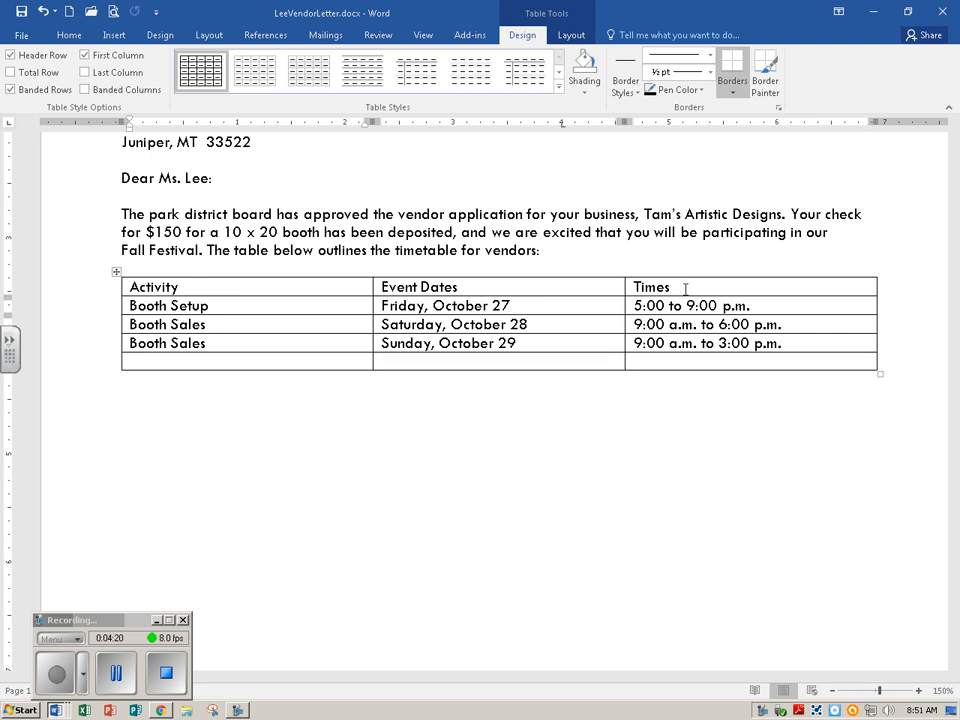
text(Booth Takedown)
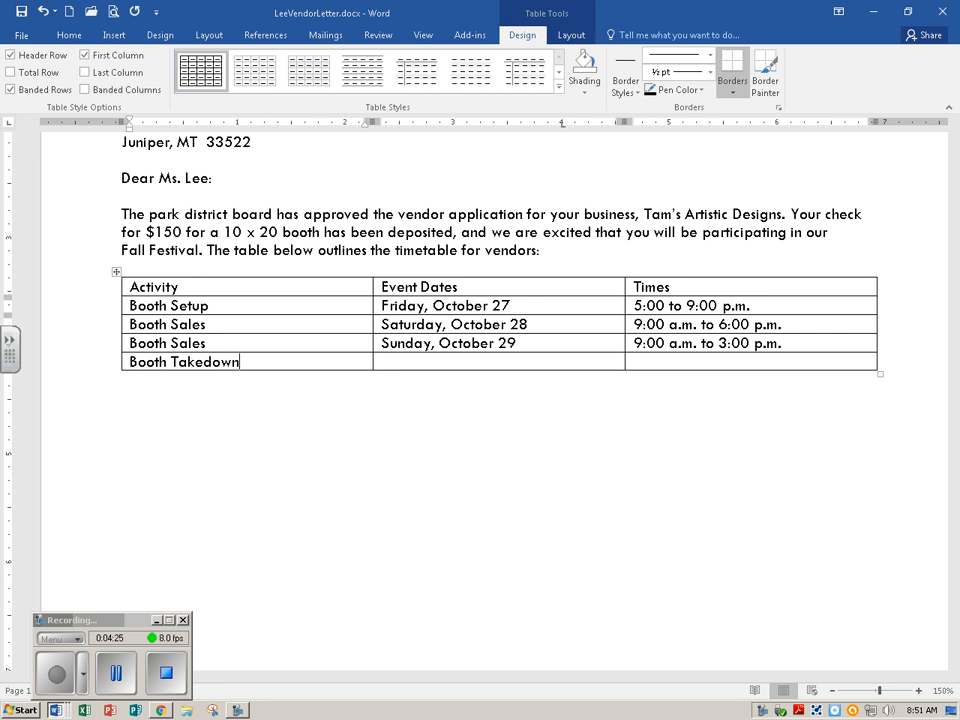
key(Tab)
text(Sunday)
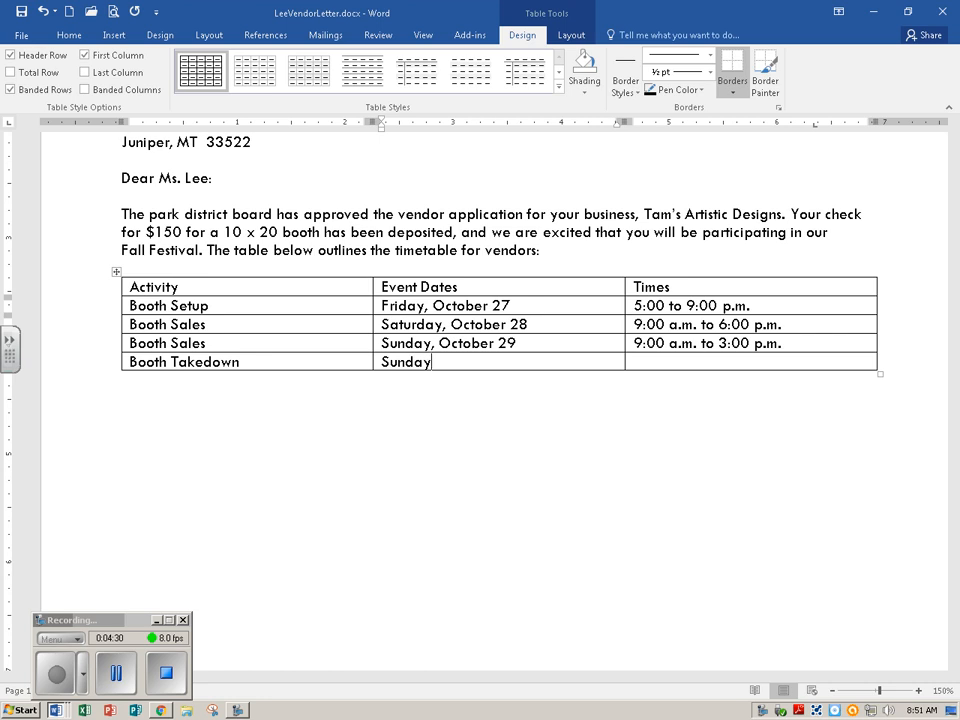
text(, October 29)
key(Tab)
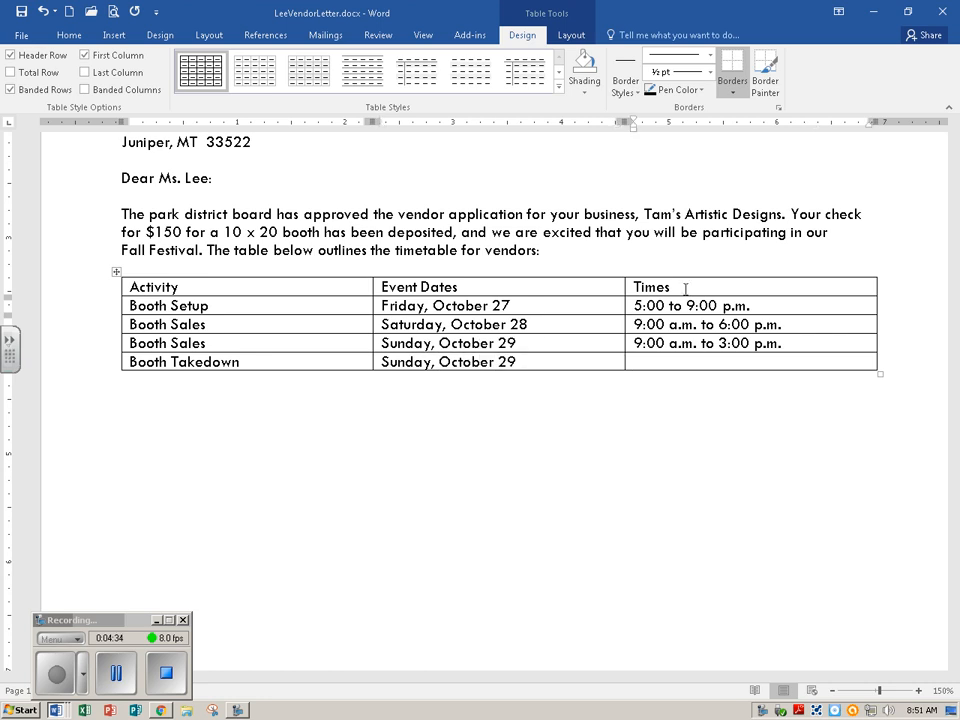
text(3:00 to 7:00 p.m.)
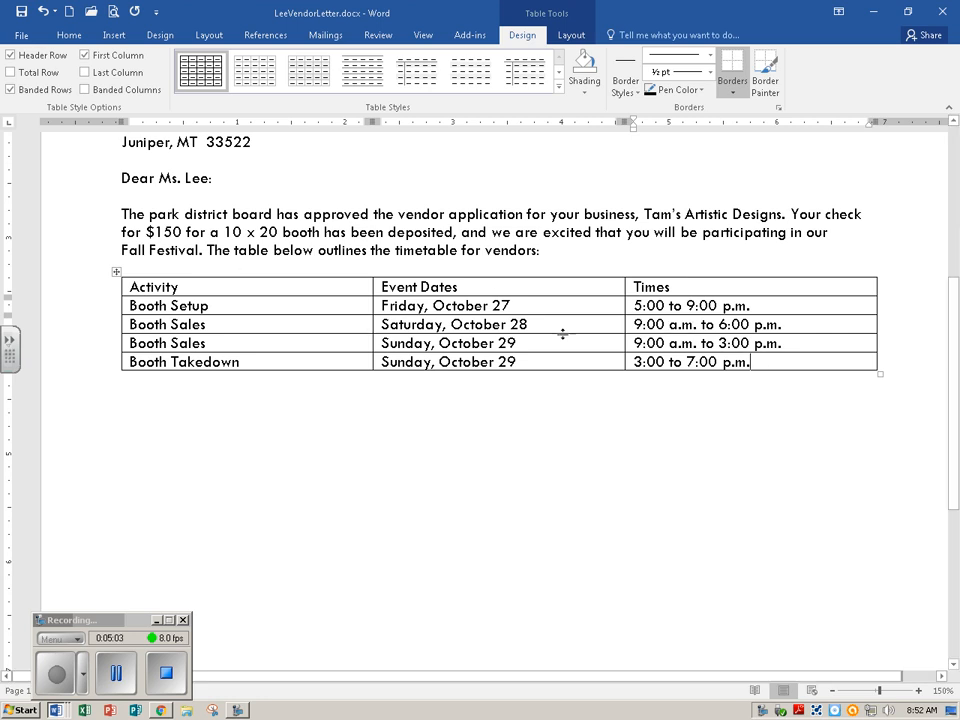
click(21, 12)
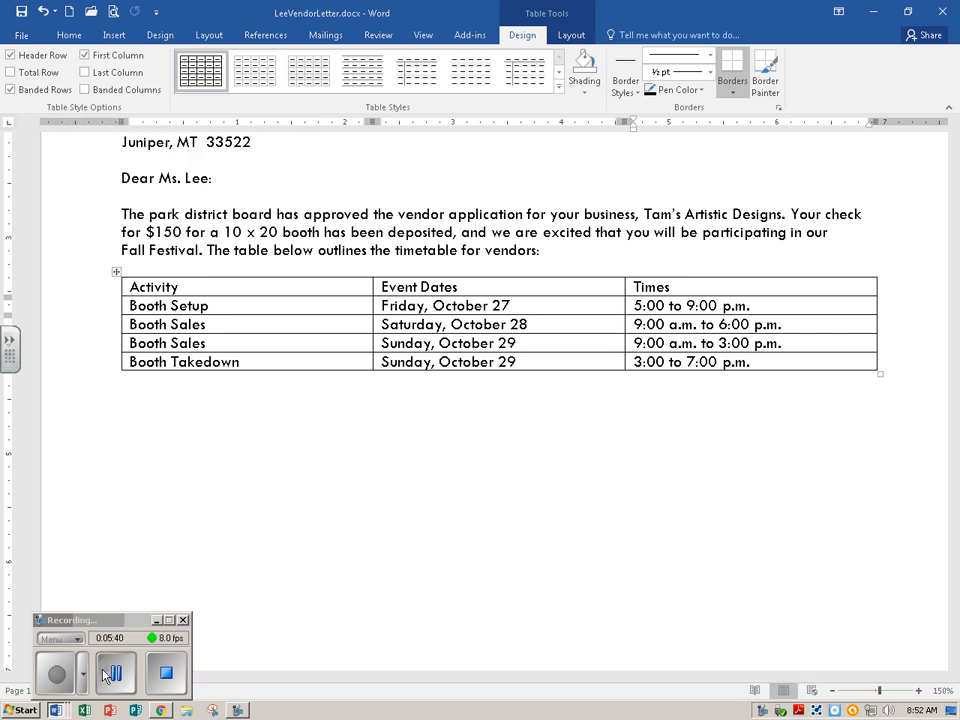
click(57, 677)
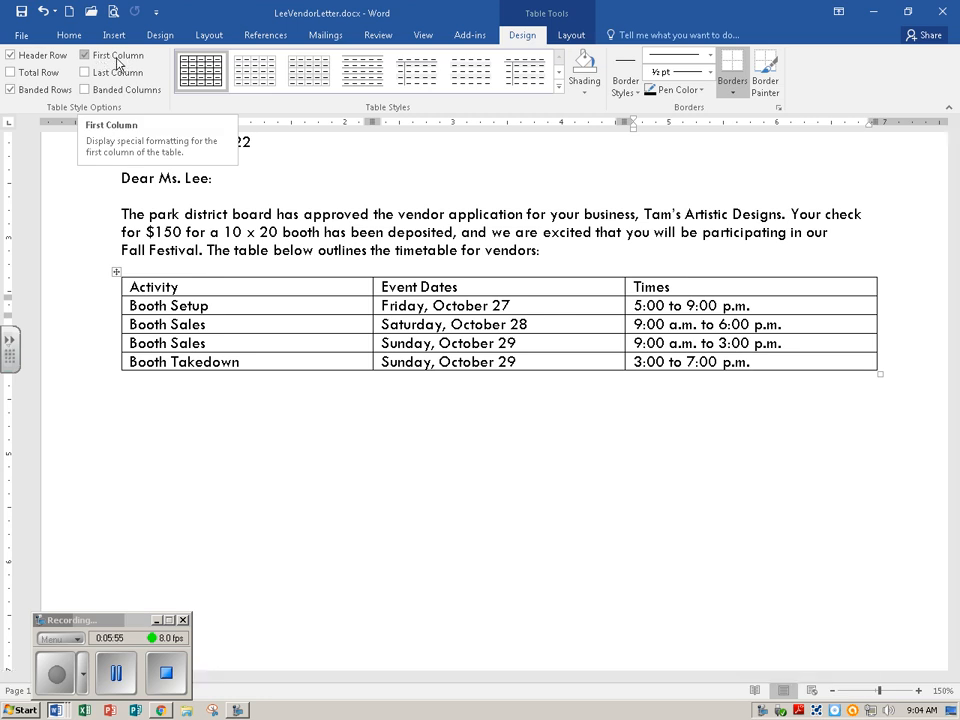
Step: Turn off First Column formatting and apply the orange colored-text grid style with shaded banded rows to the timetable table
click(84, 56)
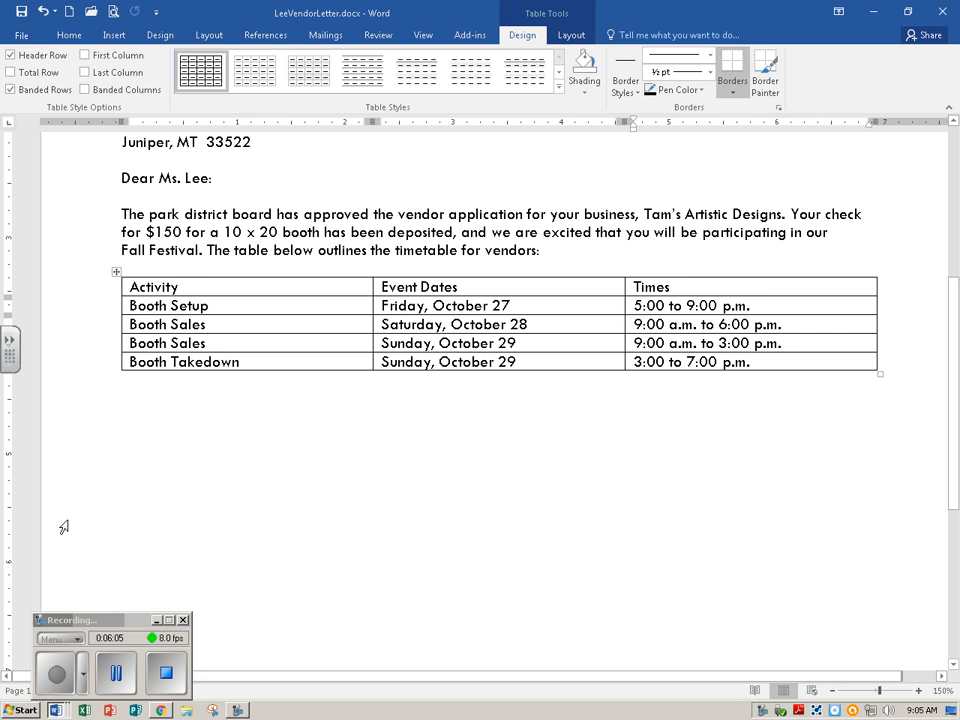
click(55, 688)
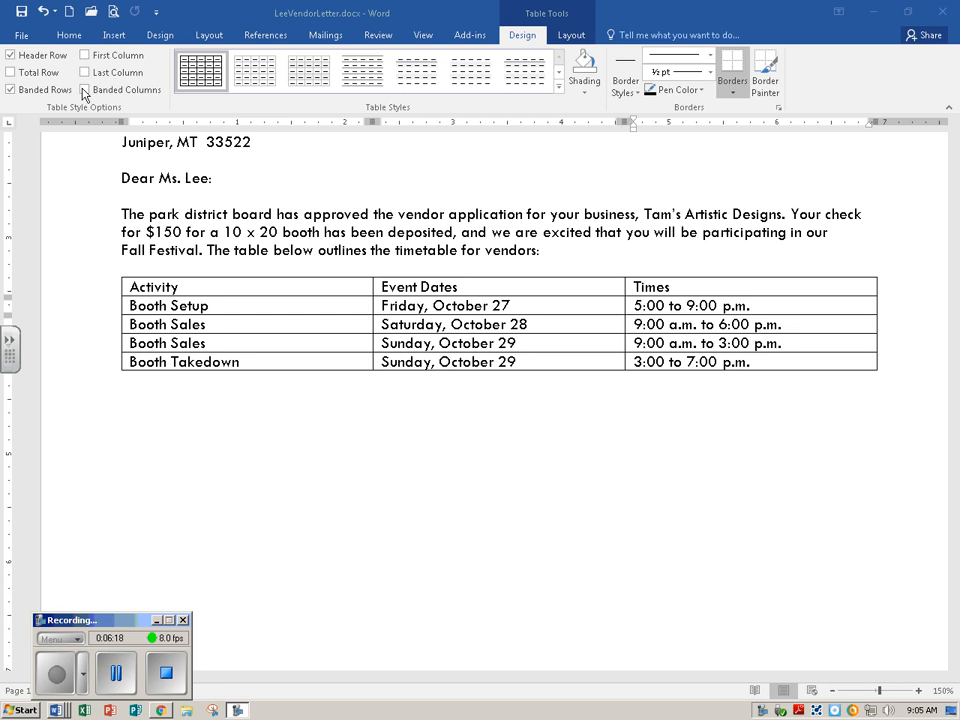
click(285, 306)
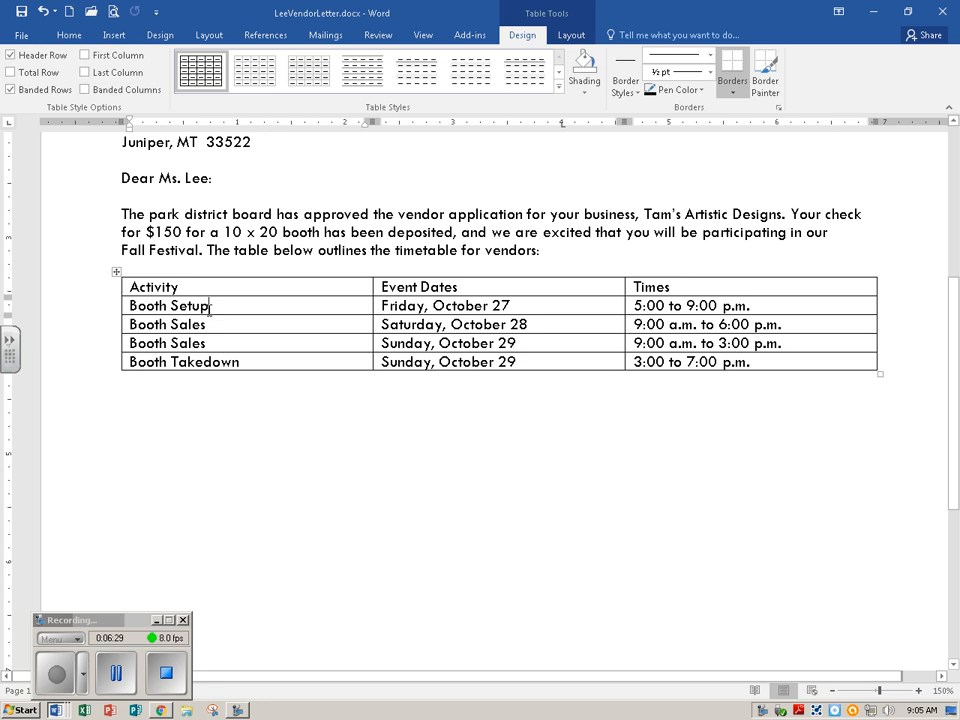
click(559, 91)
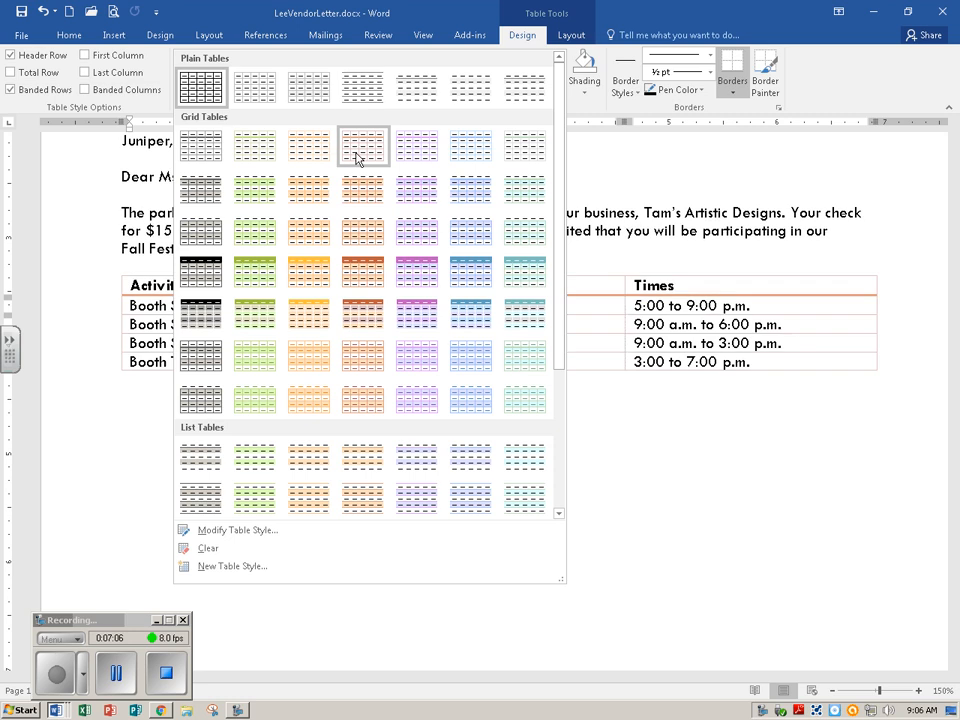
click(360, 367)
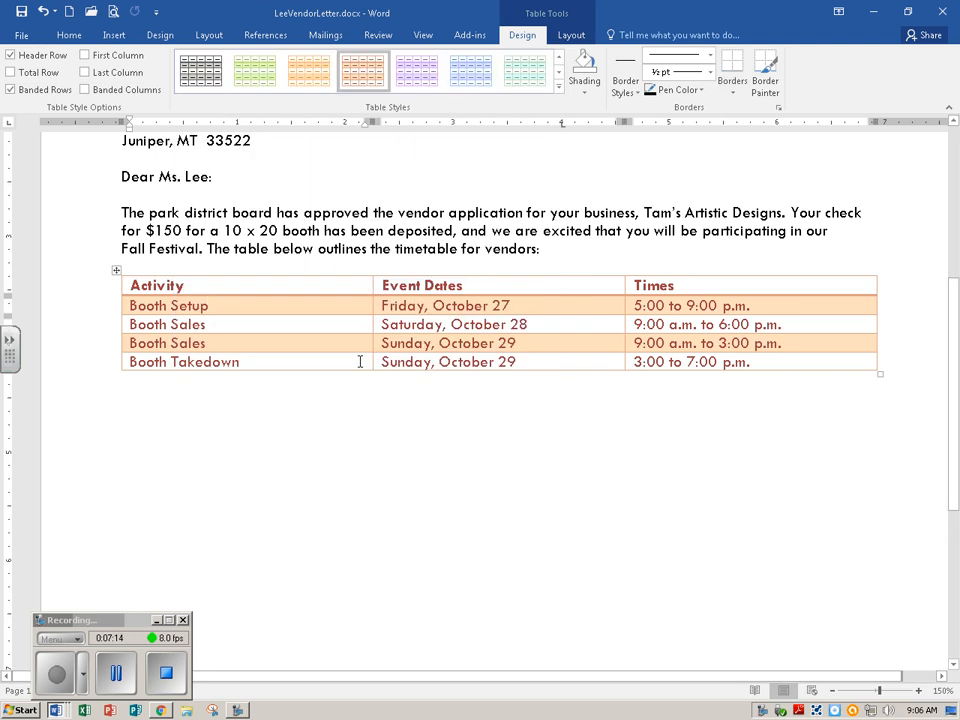
Step: Save the letter with its newly styled table
click(22, 14)
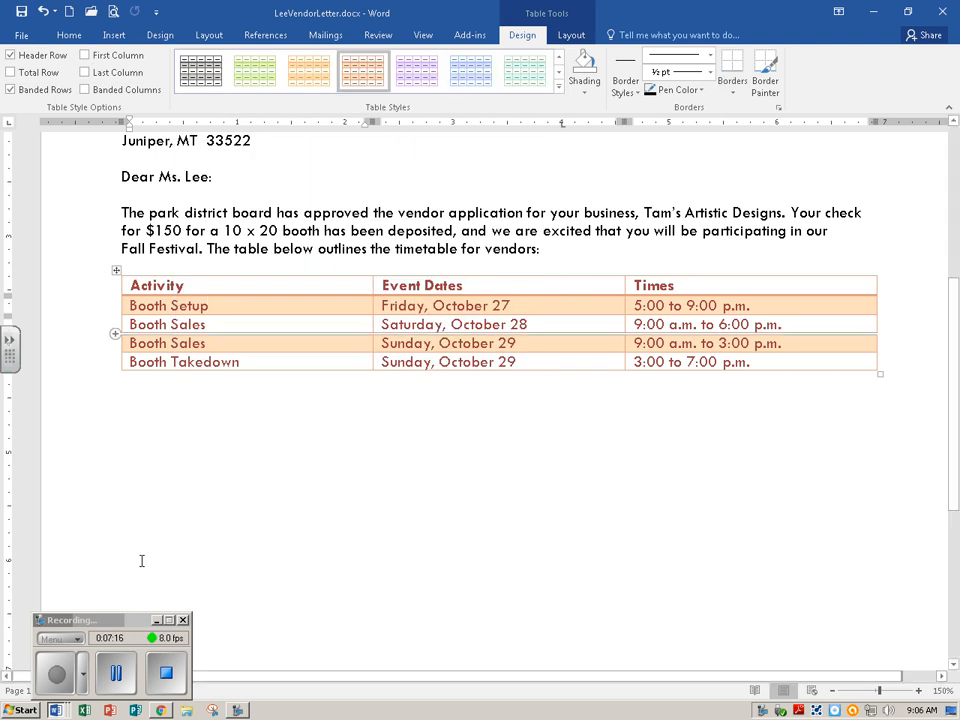
click(115, 674)
click(58, 674)
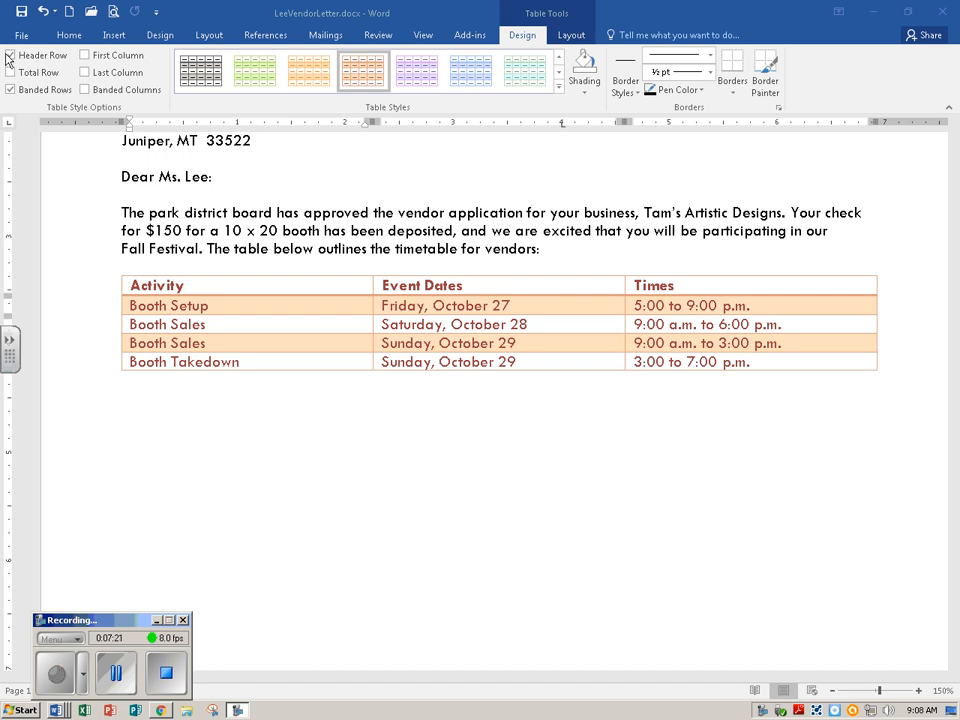
Step: Switch the table's Header Row formatting off and back on repeatedly to compare its effect on the heading row
click(10, 89)
click(10, 55)
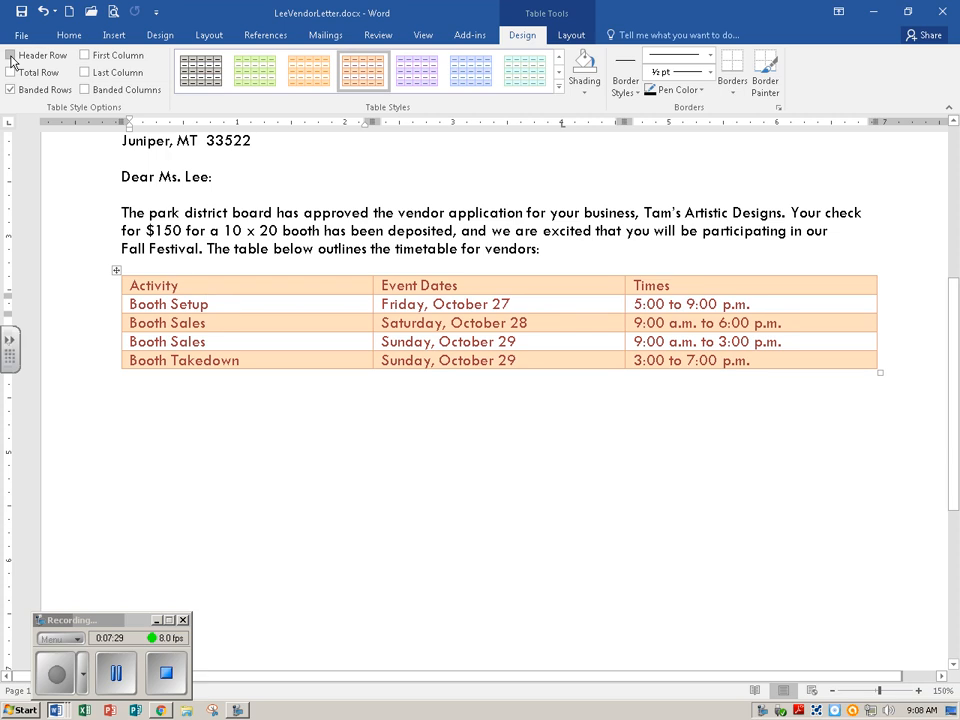
click(10, 56)
click(10, 56)
click(10, 56)
click(10, 56)
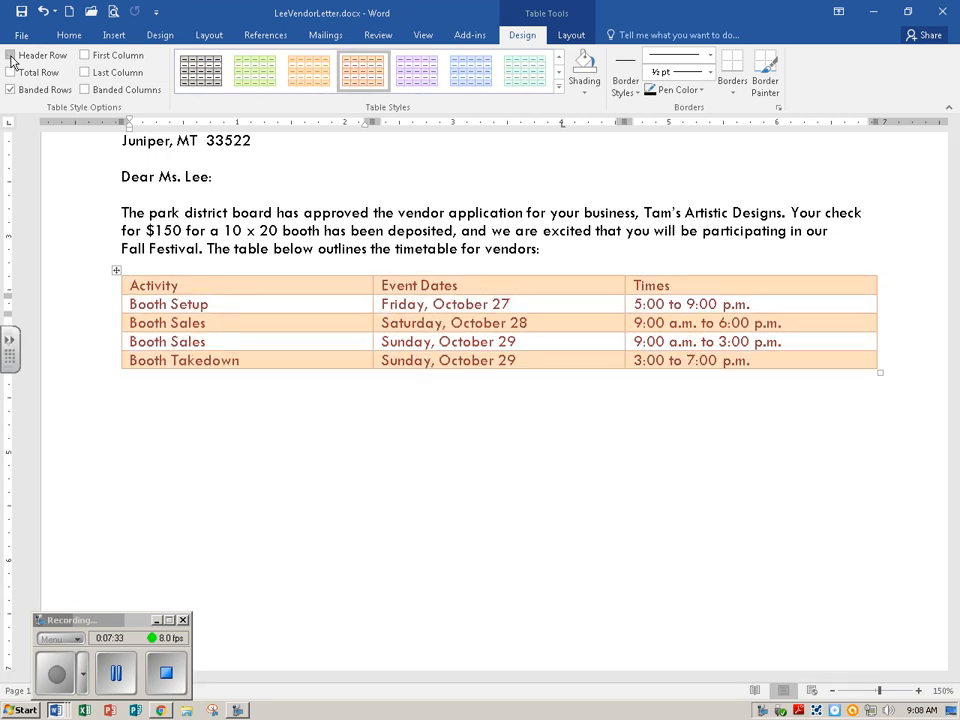
click(10, 56)
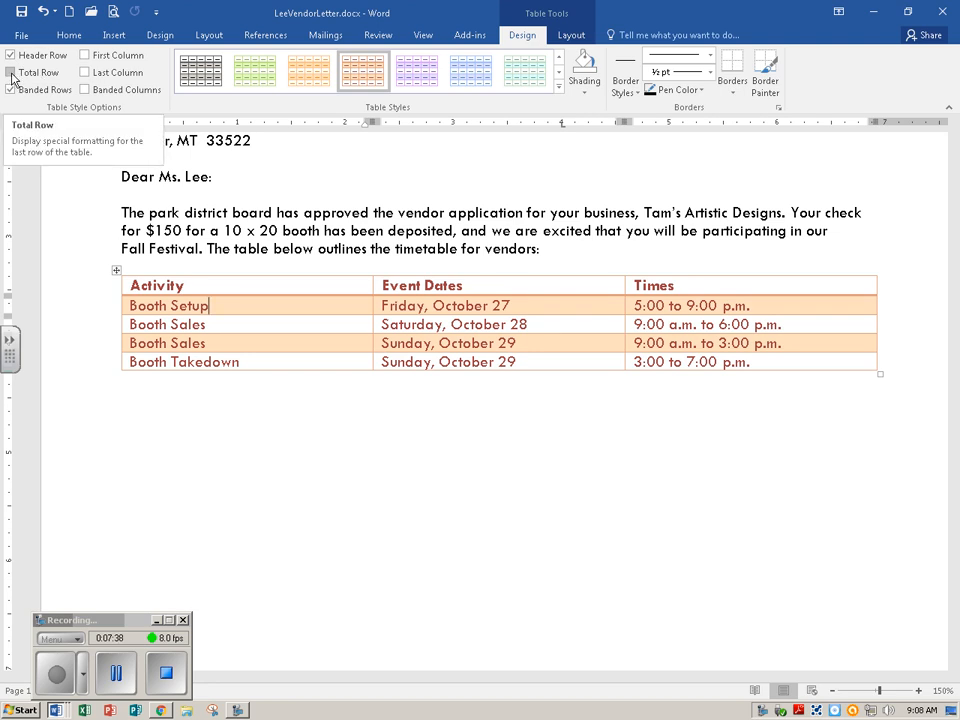
Step: Try the table without and with Total Row and Banded Rows formatting, returning both options to their original settings
click(11, 73)
click(11, 73)
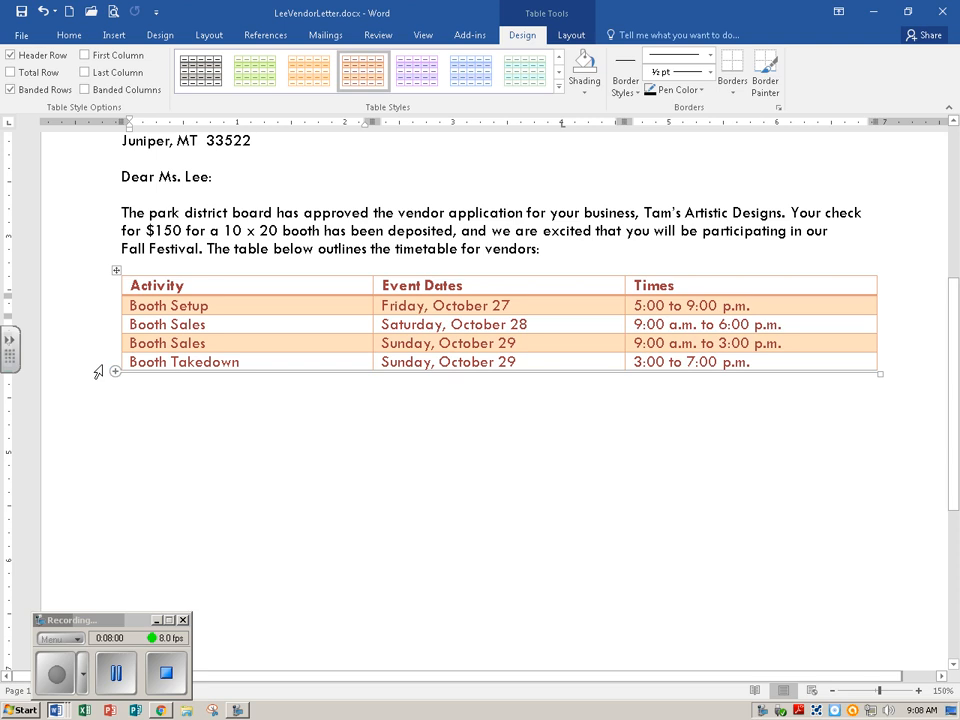
click(11, 90)
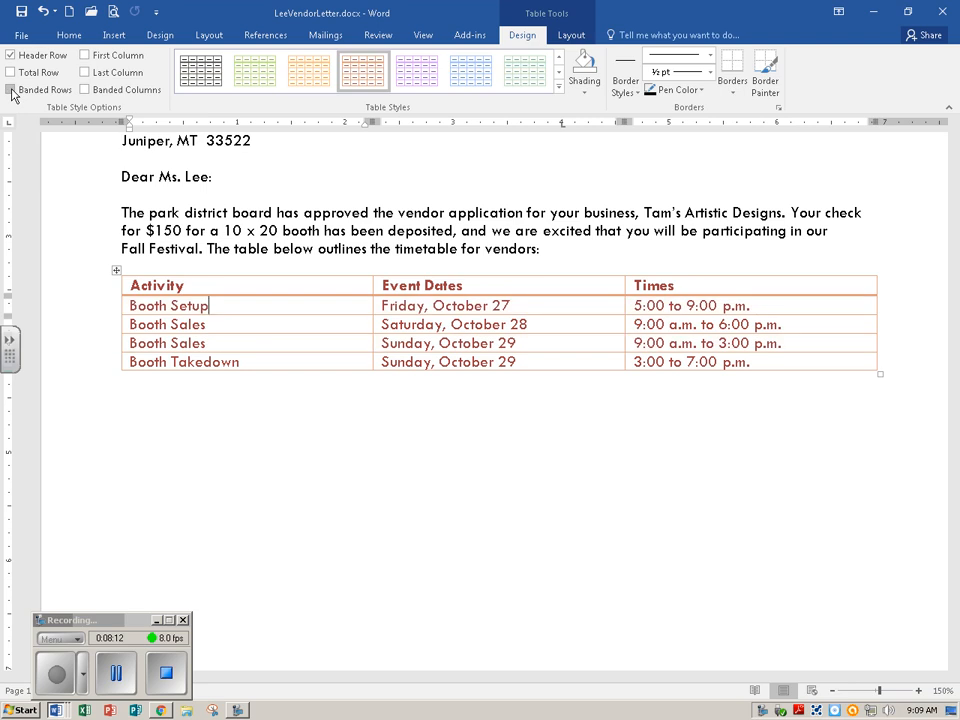
click(11, 90)
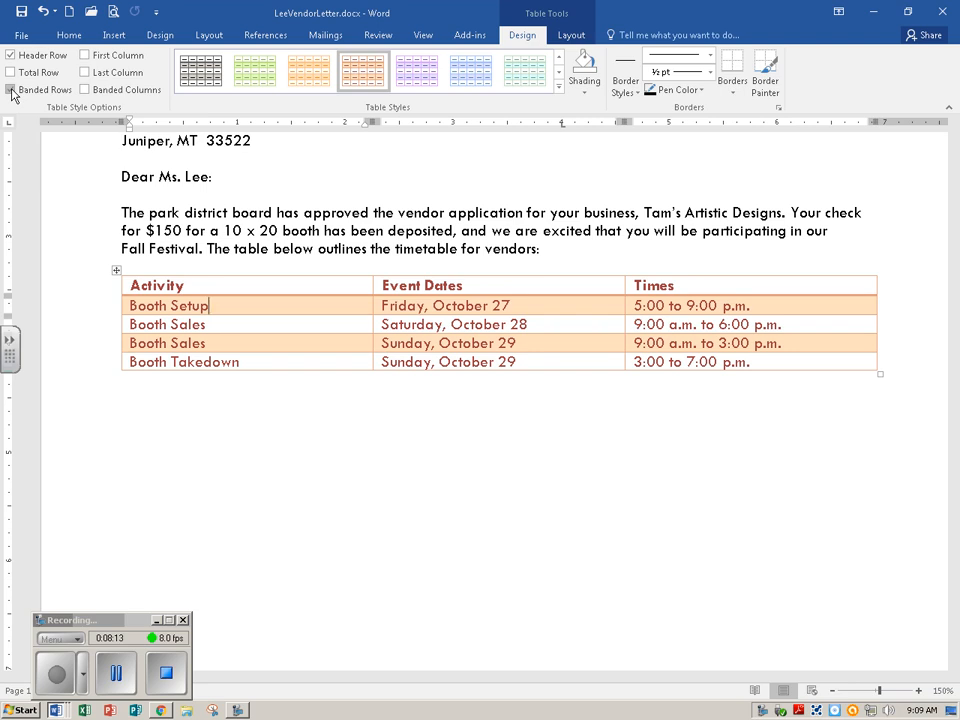
click(11, 90)
click(11, 90)
click(60, 680)
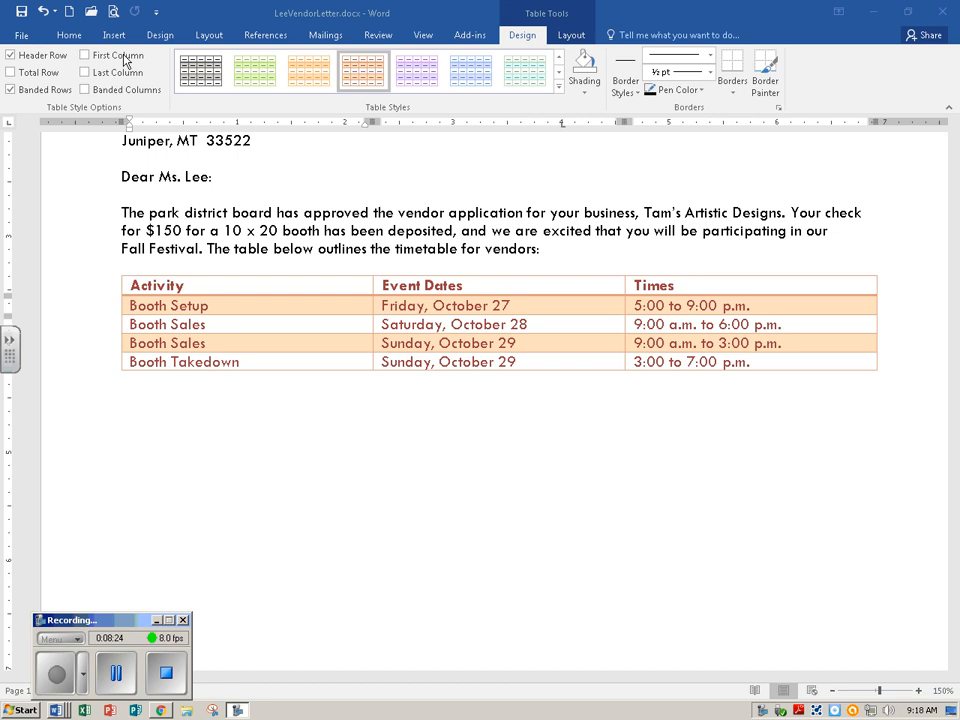
Step: Try Banded Columns formatting on the timetable table and switch it back off
click(84, 90)
click(85, 90)
click(85, 90)
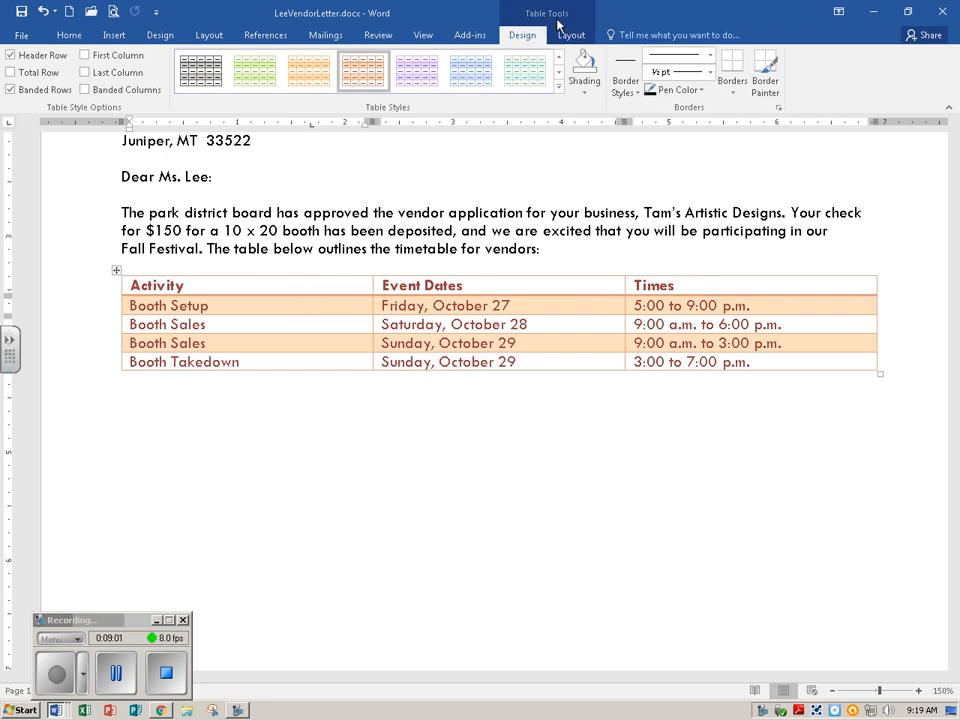
Step: AutoFit the timetable table's columns to their contents
click(570, 34)
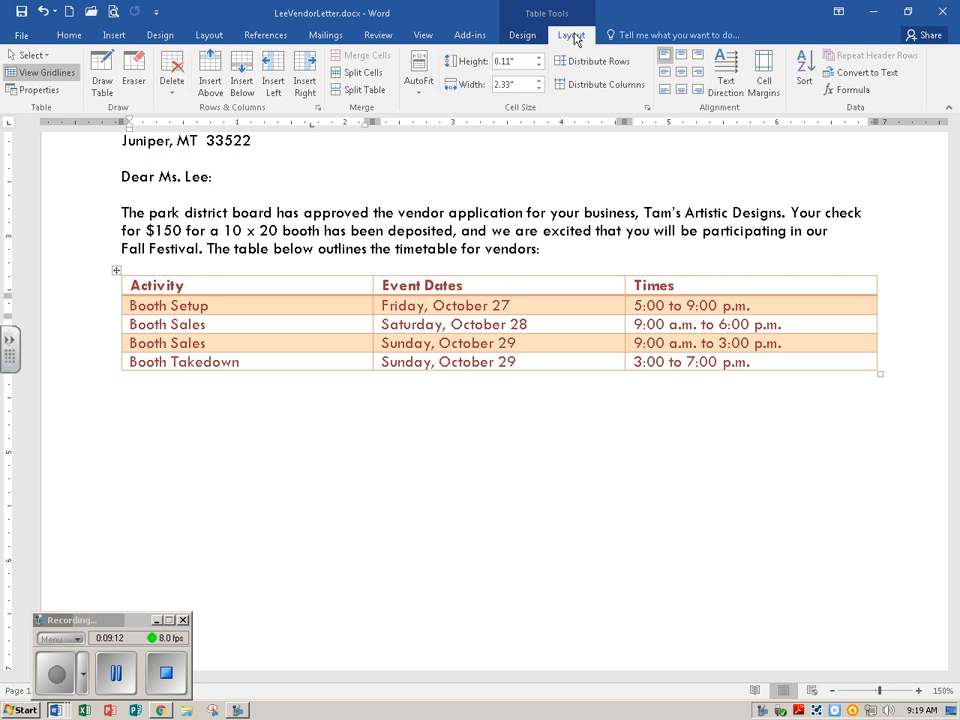
click(420, 92)
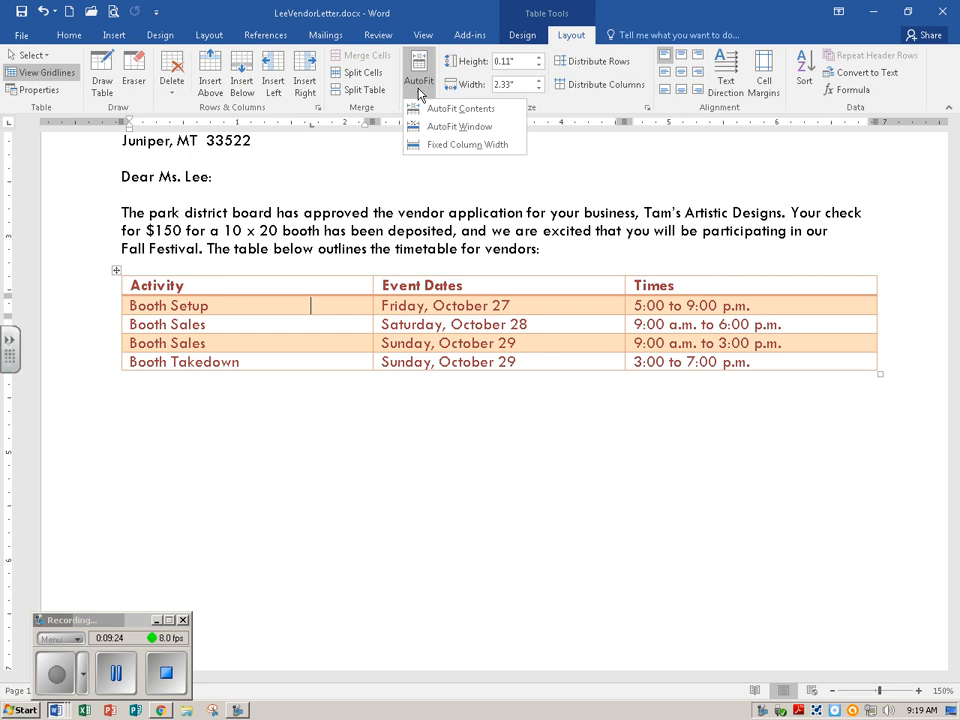
click(491, 109)
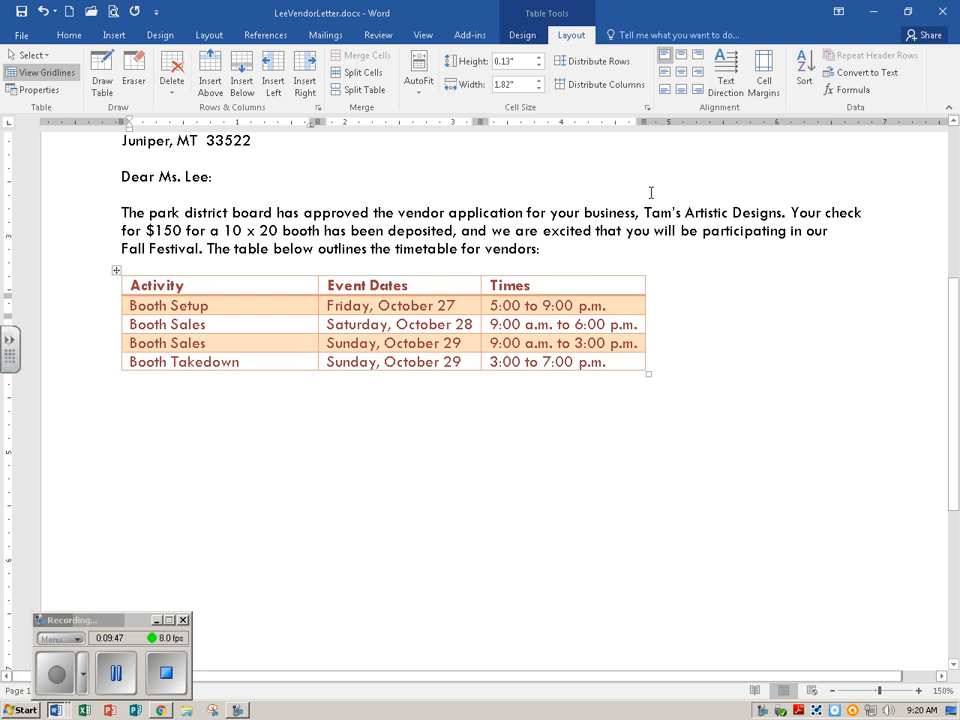
Step: Select the whole Times column and align its text to the top center of the cells
click(540, 273)
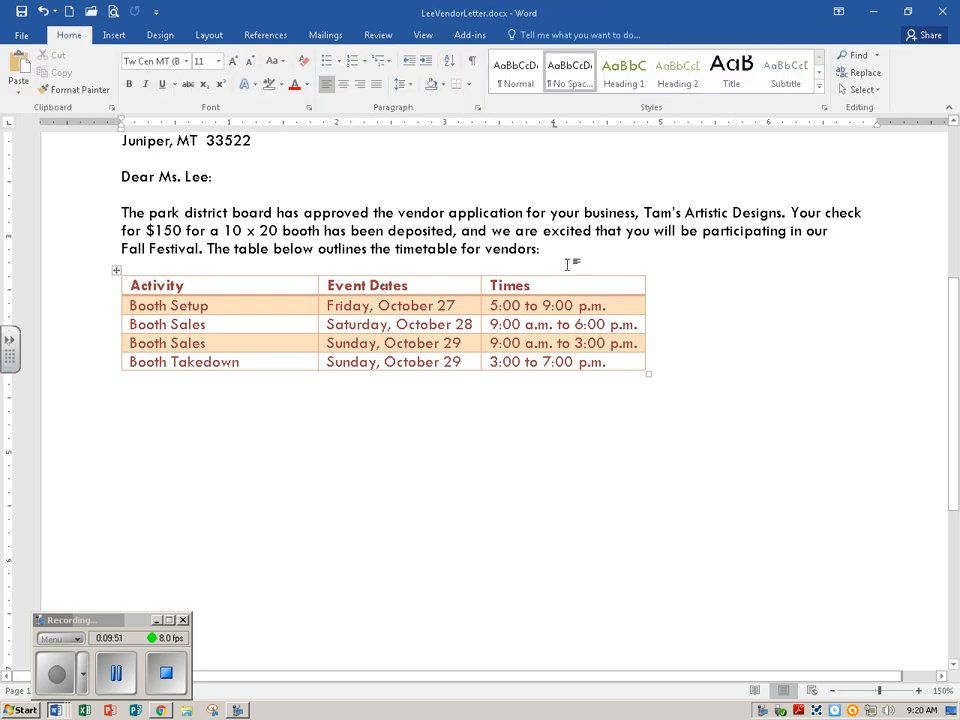
click(918, 690)
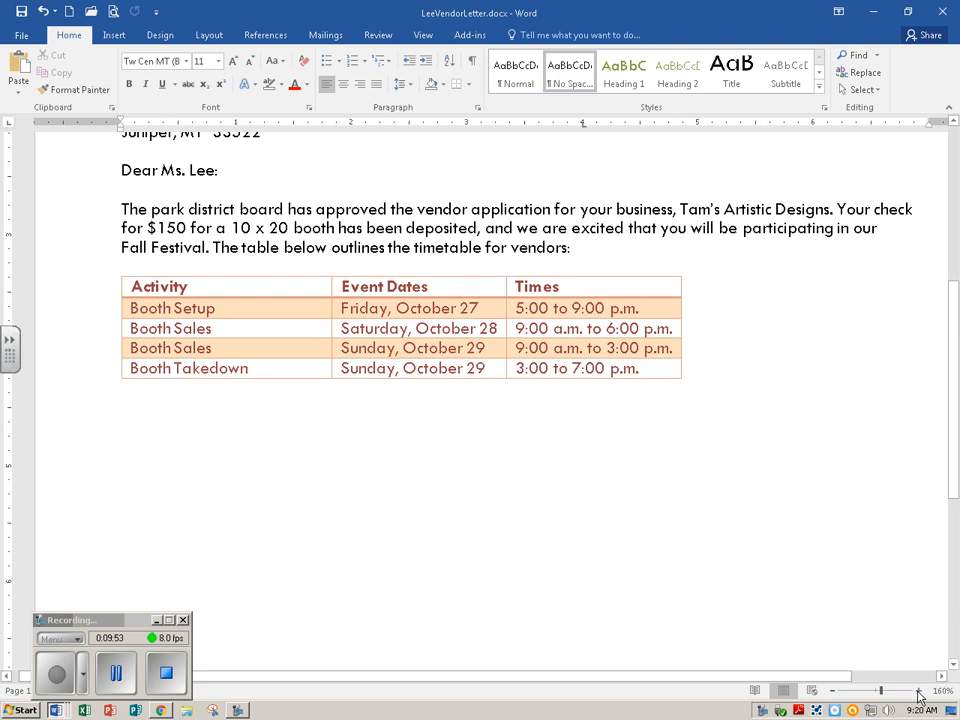
click(918, 690)
click(918, 690)
click(918, 690)
click(918, 690)
click(918, 690)
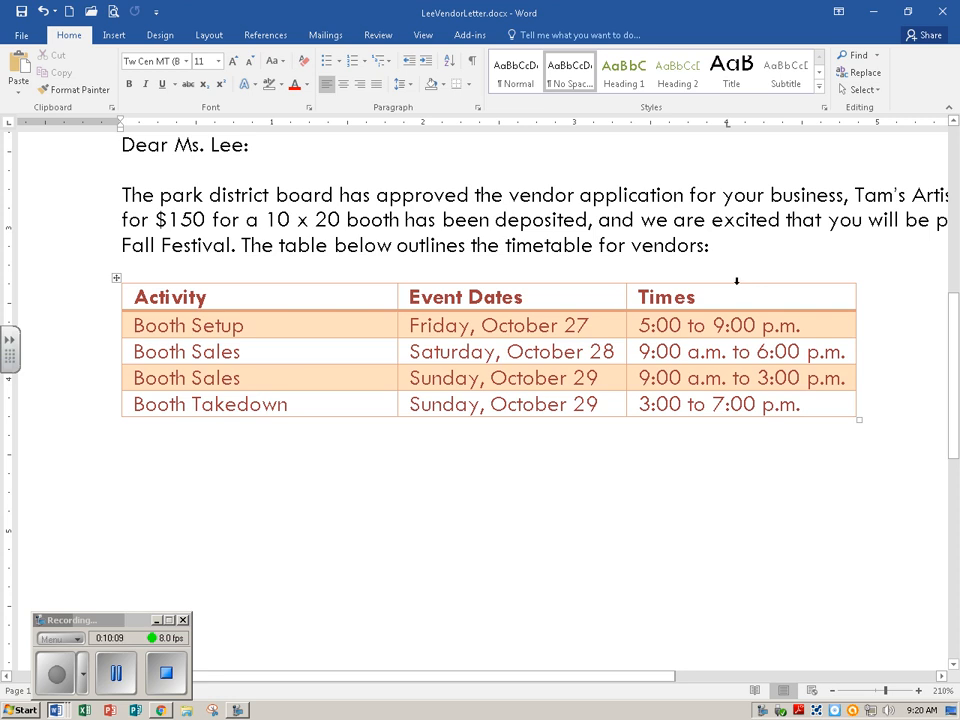
click(736, 281)
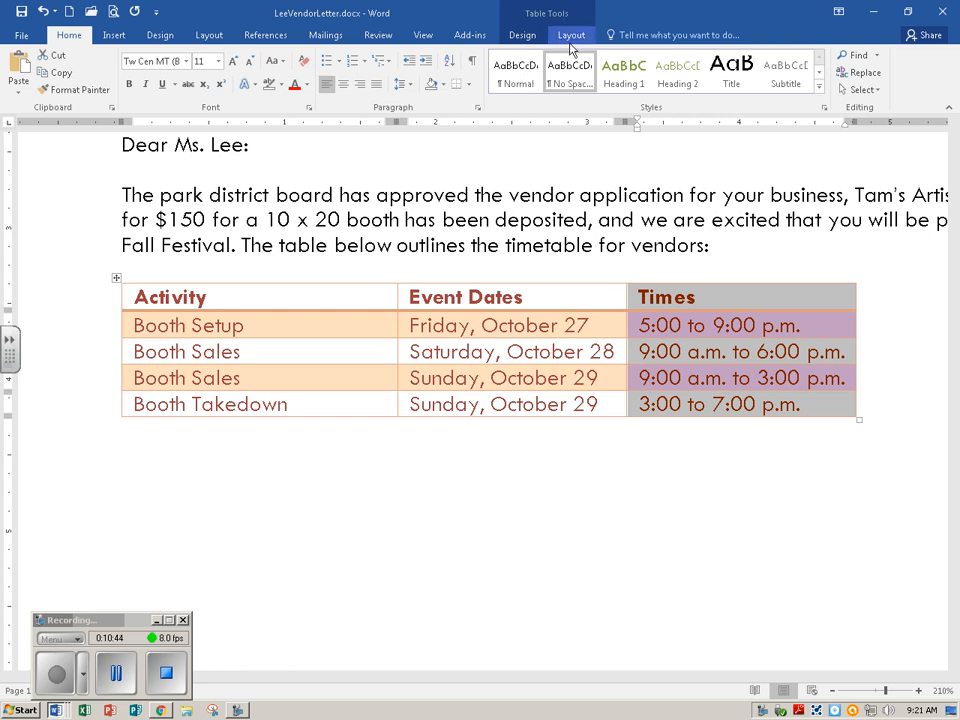
click(571, 36)
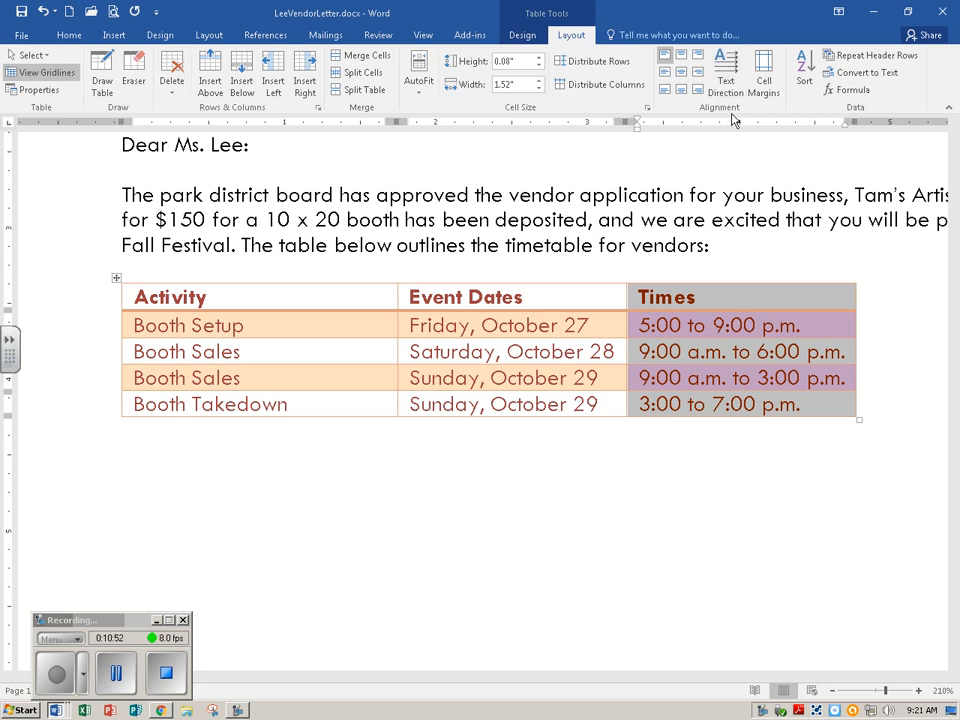
click(684, 60)
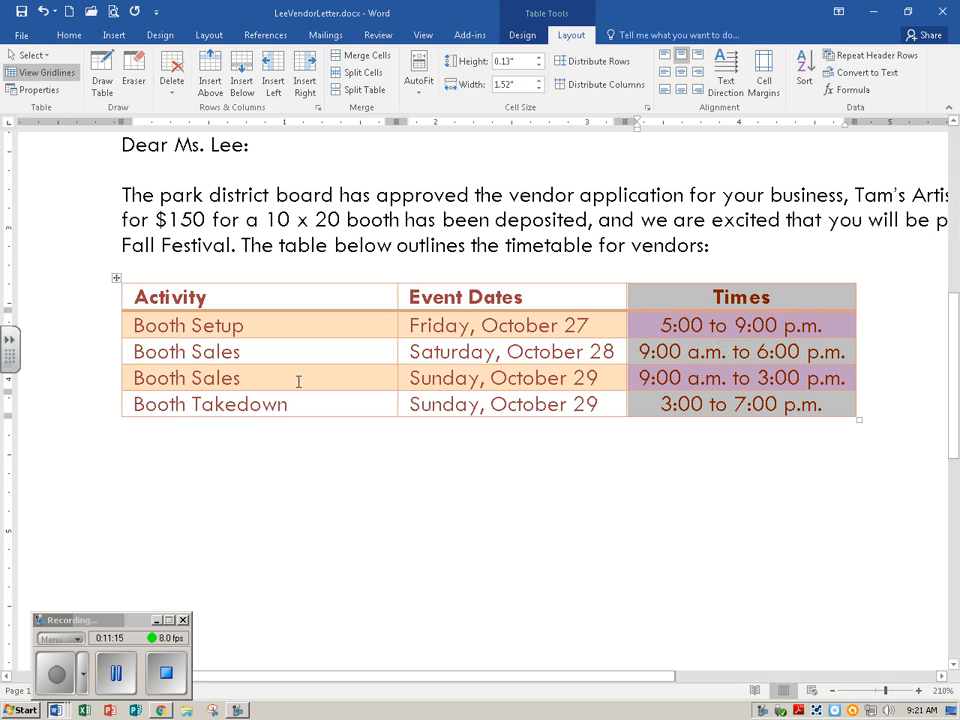
click(287, 331)
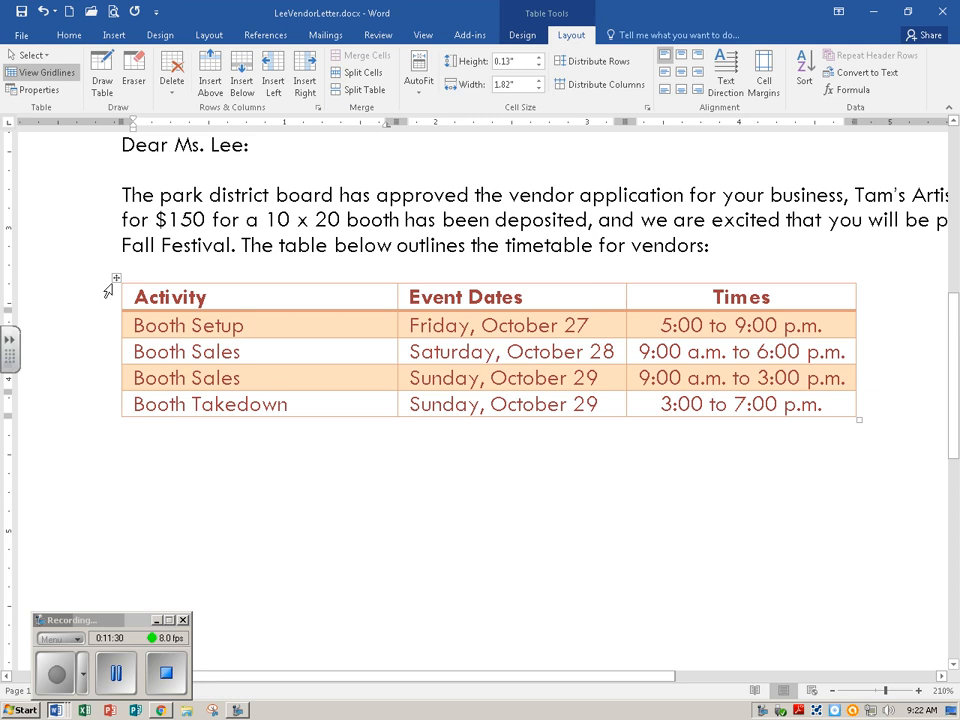
Step: Select the entire timetable table and center it horizontally between the page margins
mouse_move(109, 300)
click(116, 280)
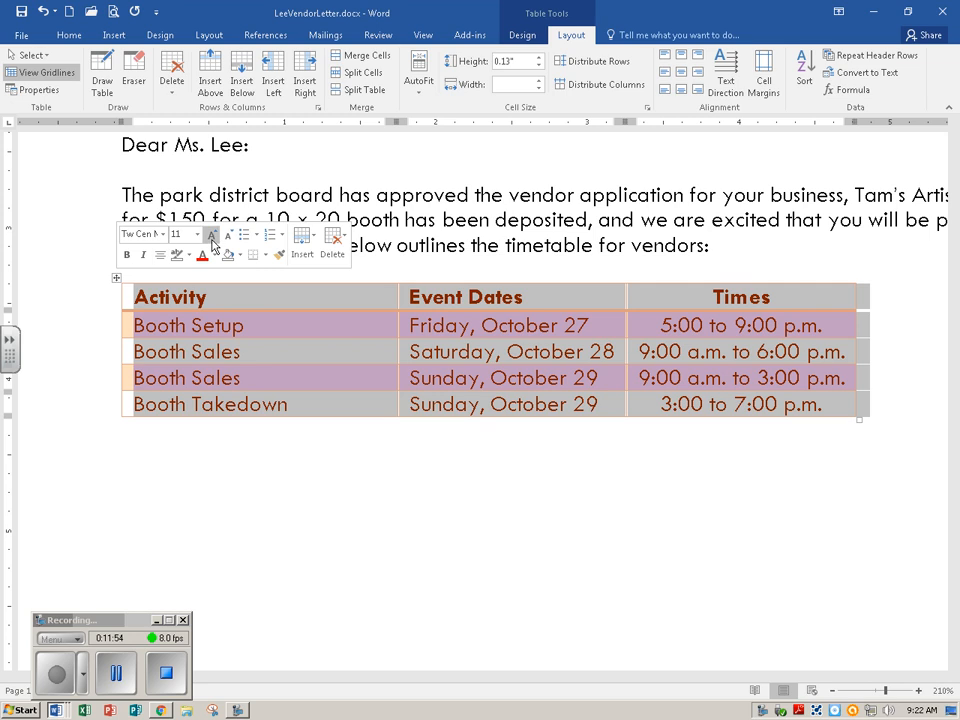
click(163, 261)
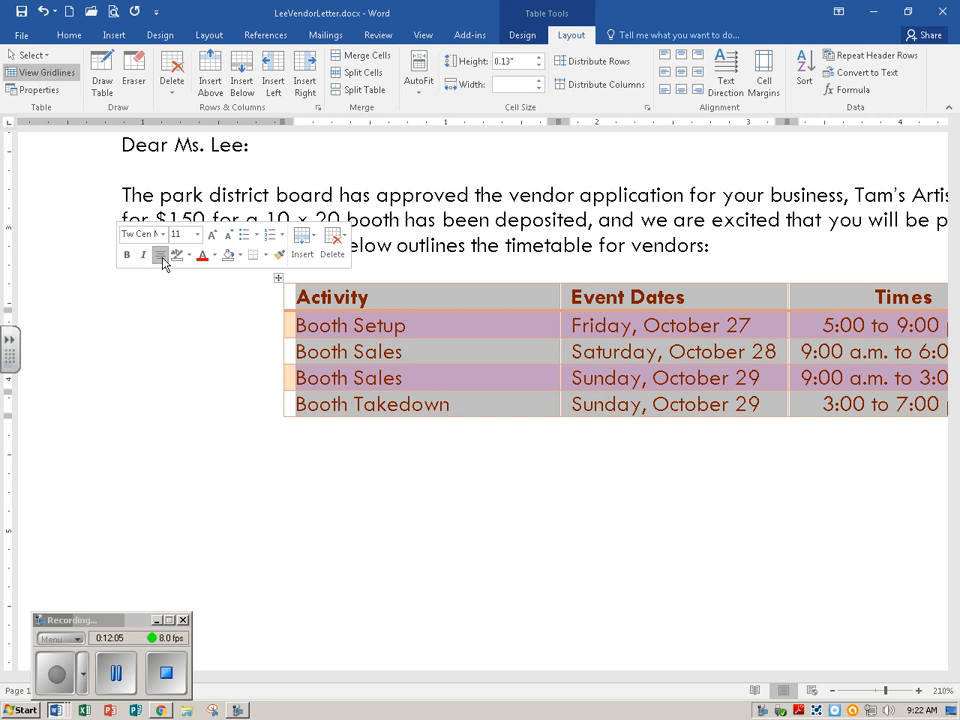
Step: Zoom out to 110% to examine the centered table's placement in the letter, and deselect the table
click(834, 692)
click(834, 692)
click(834, 692)
click(834, 692)
click(834, 692)
click(834, 692)
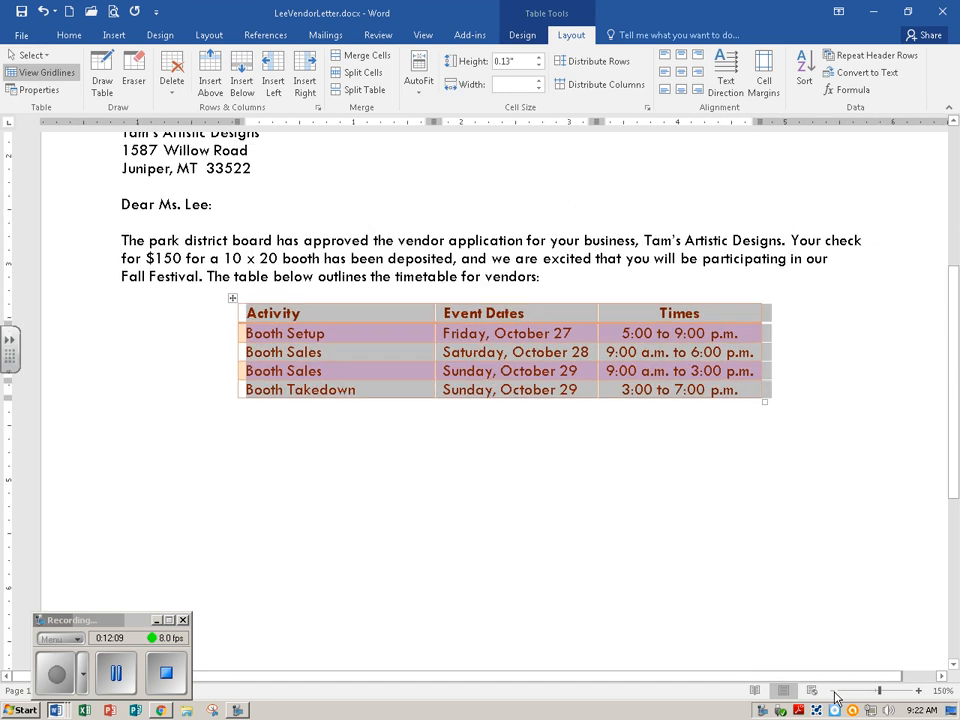
click(834, 692)
click(834, 692)
click(834, 692)
click(834, 692)
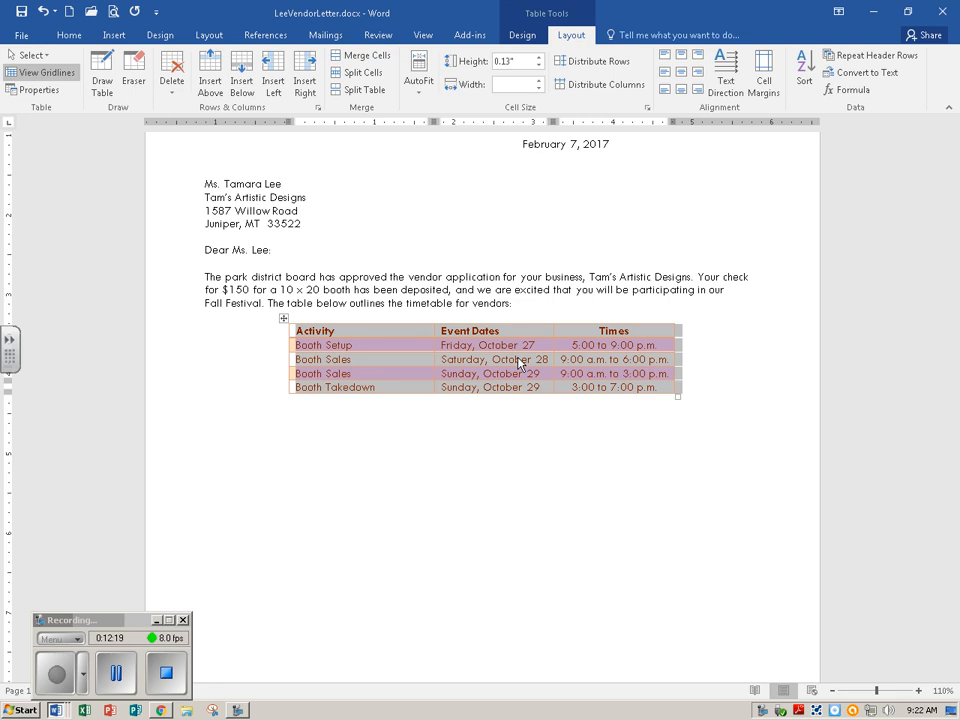
click(384, 331)
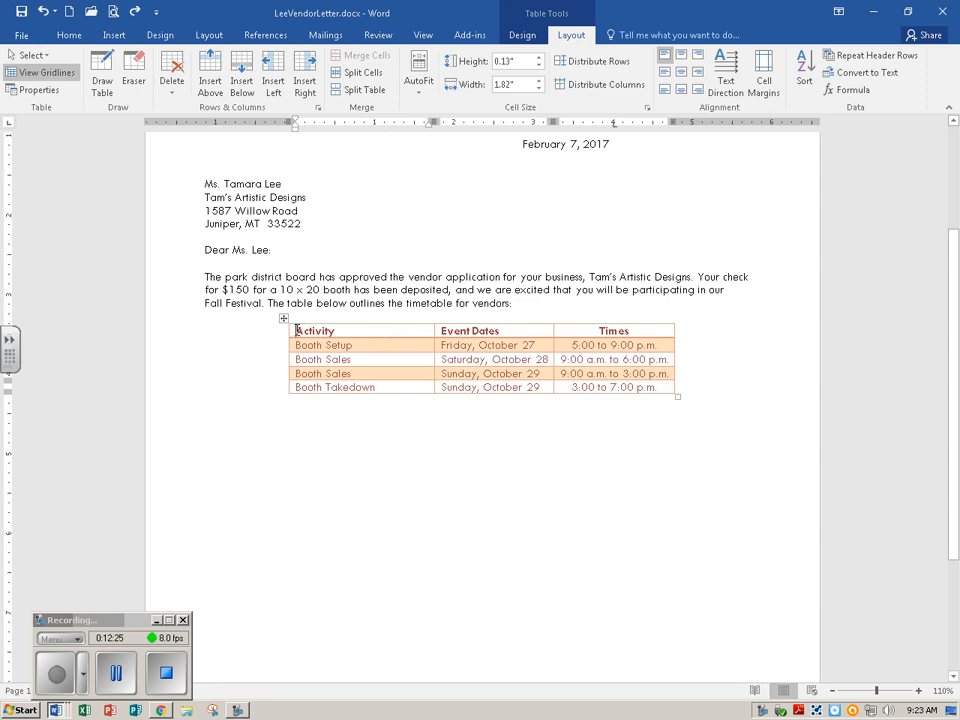
Step: Insert a blank table row above the Activity, Event Dates and Times heading row
click(117, 673)
click(53, 671)
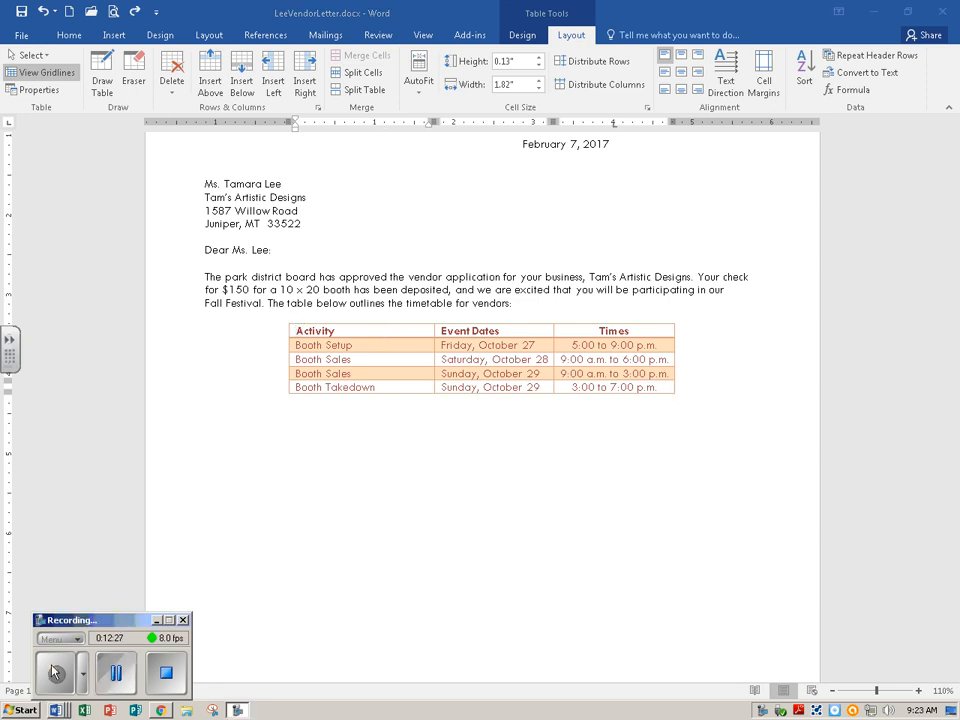
click(352, 331)
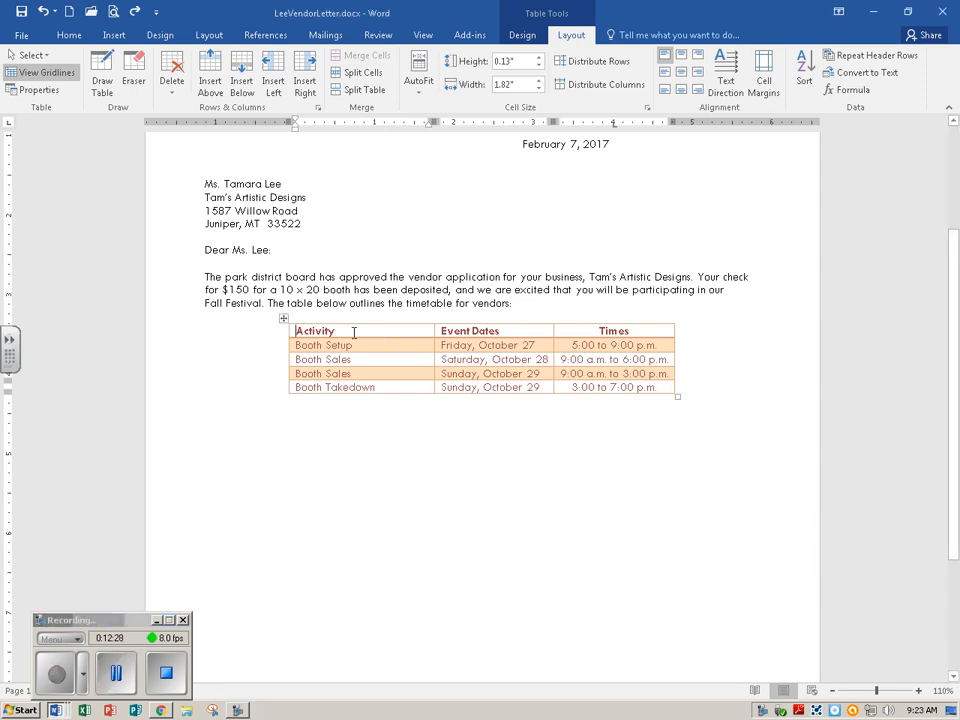
click(297, 331)
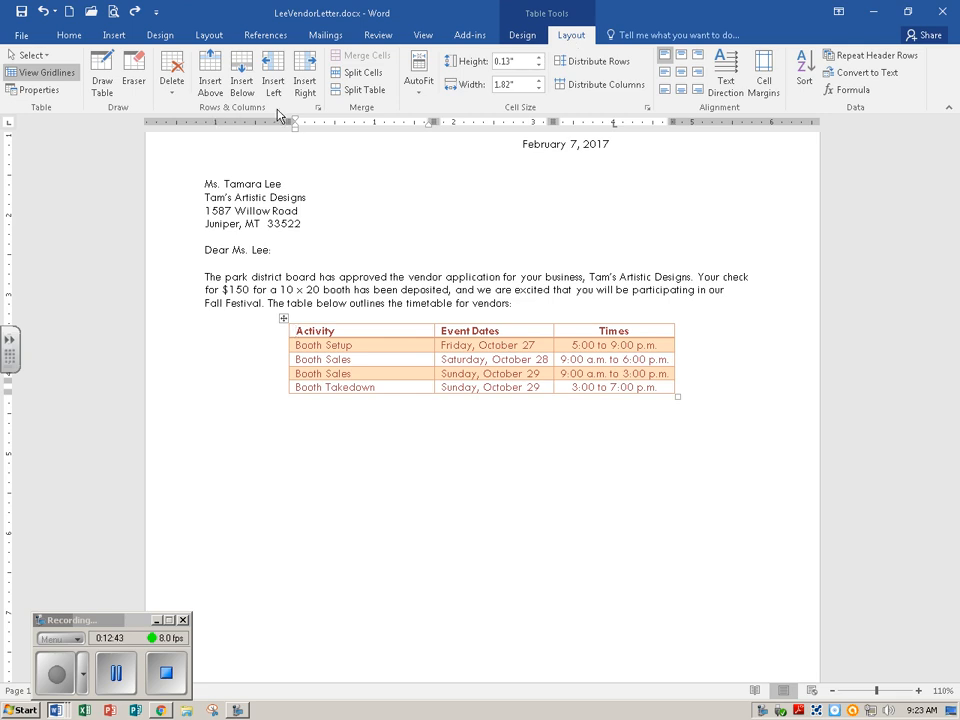
click(210, 90)
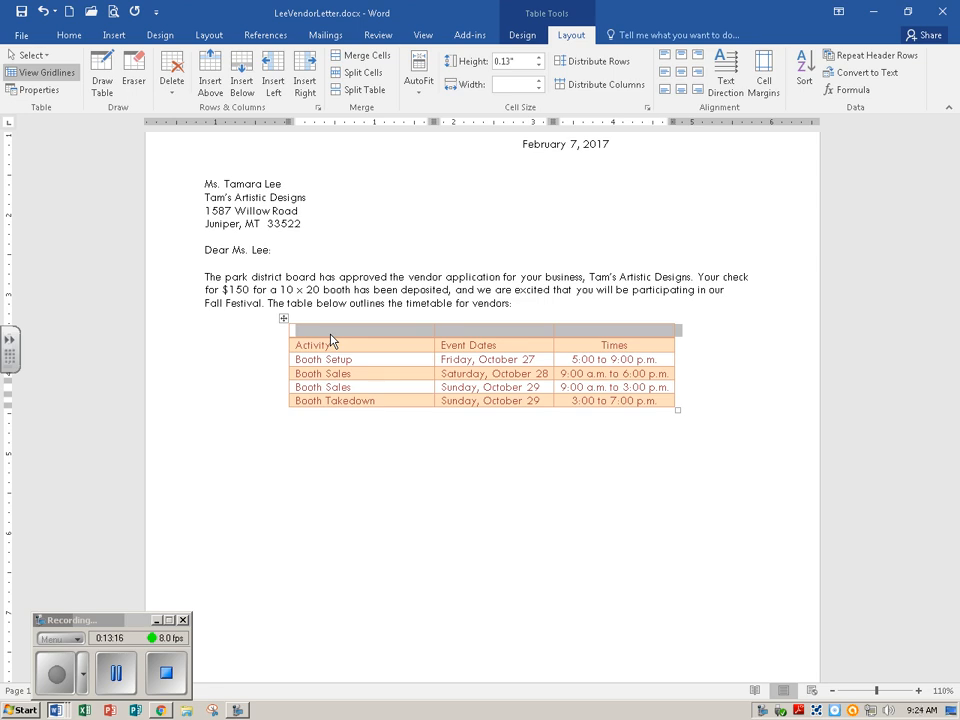
click(390, 345)
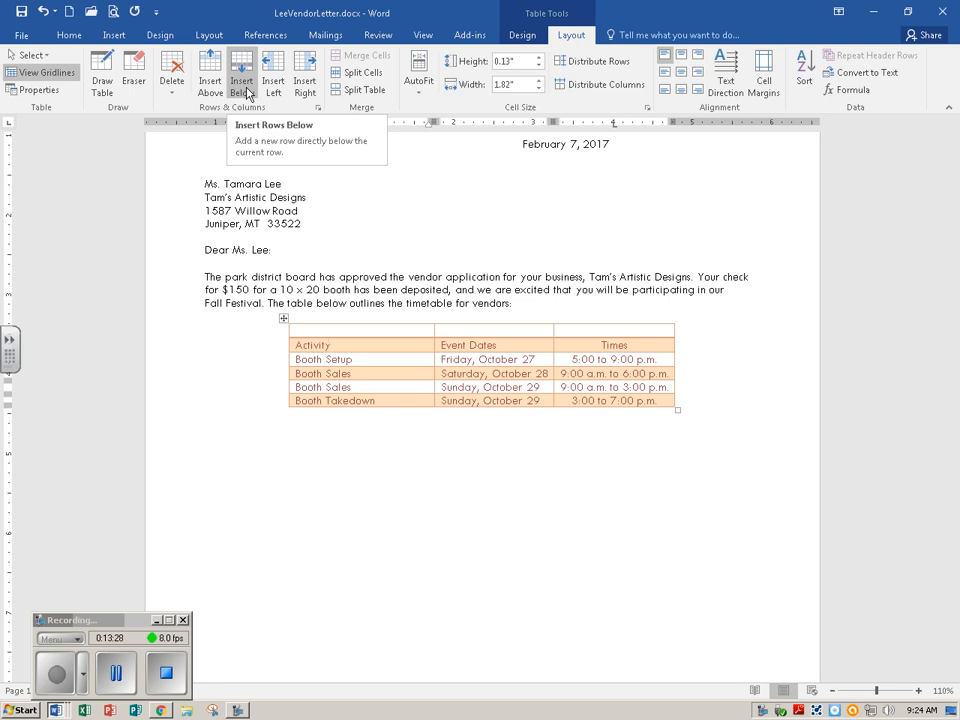
Step: Merge all three cells of the blank top table row into a single cell
click(332, 329)
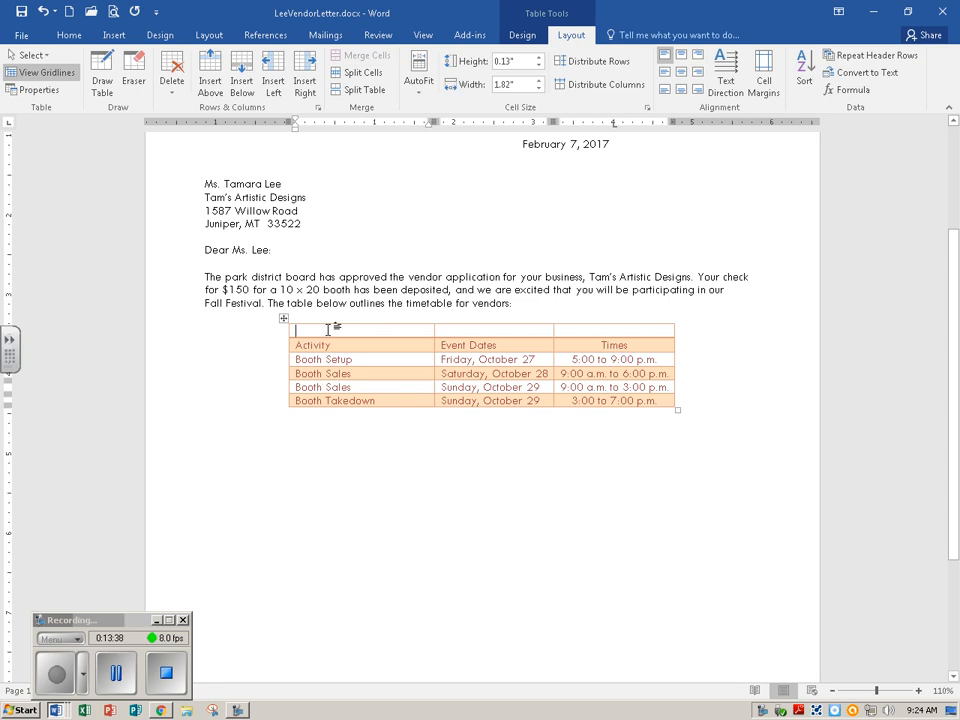
drag(332, 329, 590, 327)
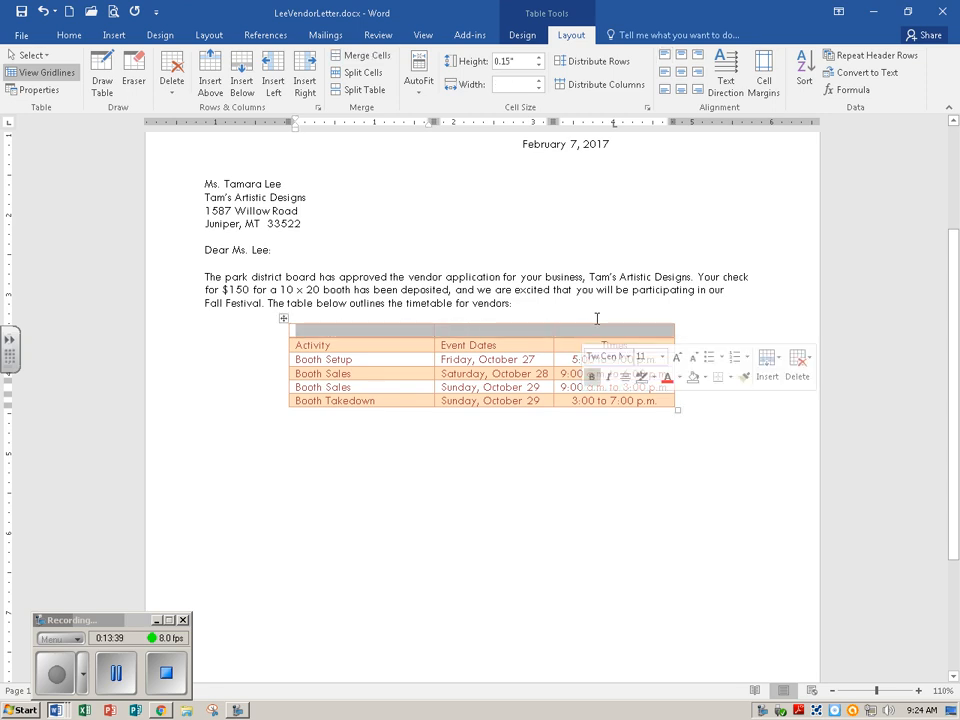
click(921, 693)
click(921, 693)
click(921, 693)
click(921, 693)
click(921, 693)
click(921, 693)
click(921, 693)
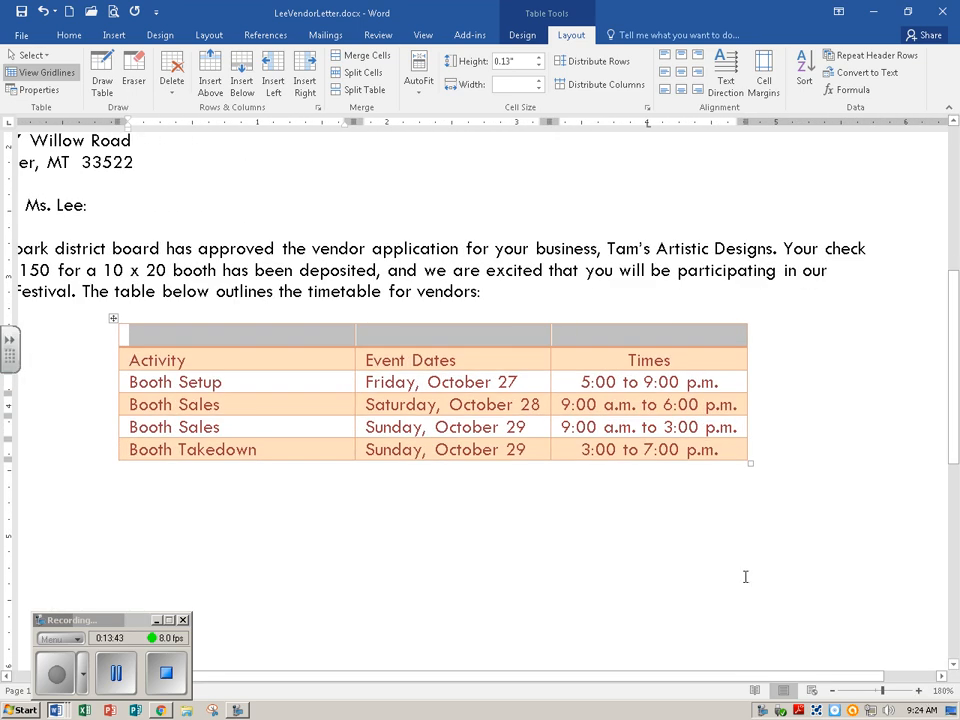
drag(711, 679, 659, 688)
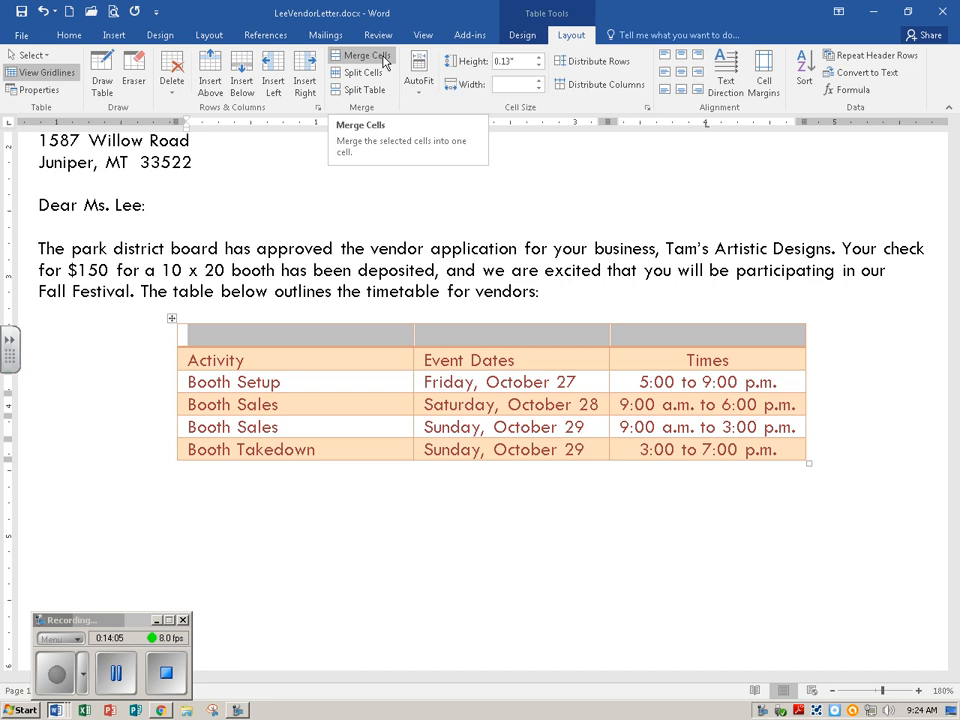
click(385, 62)
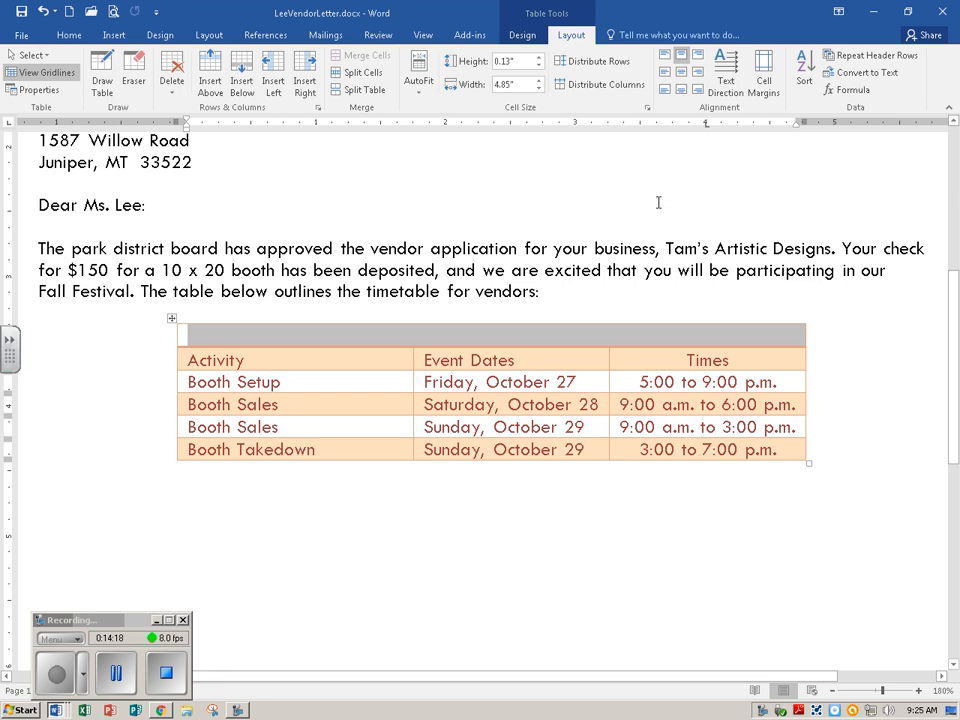
Step: Enter the title "Vendor Timetable" in the merged top row of the table and save the letter
click(510, 336)
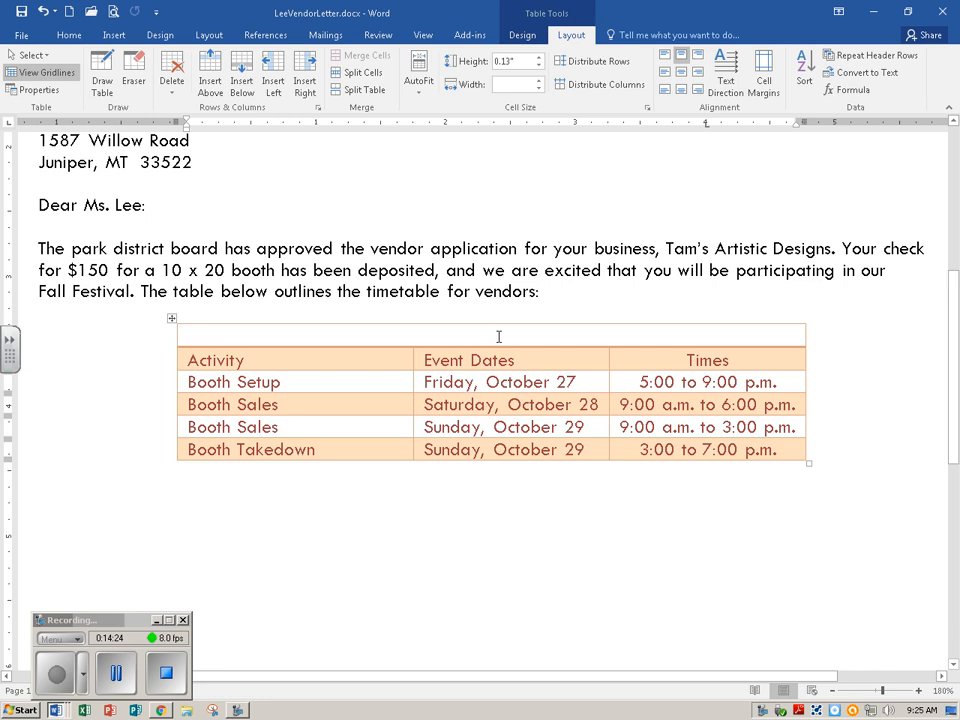
text(Vendor Timetable)
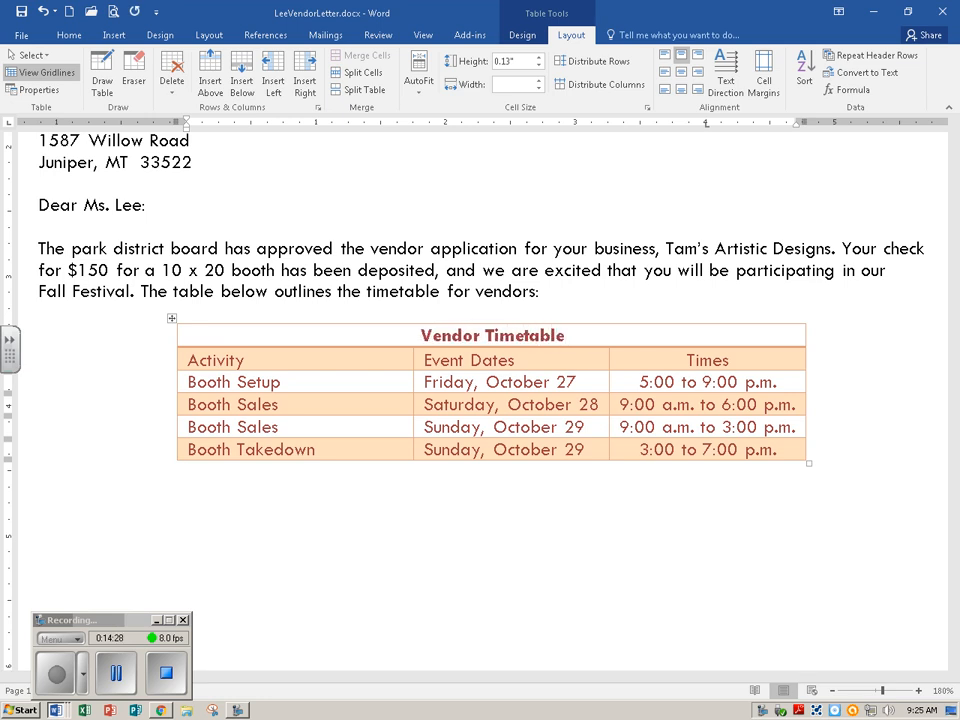
click(21, 12)
click(112, 686)
click(47, 682)
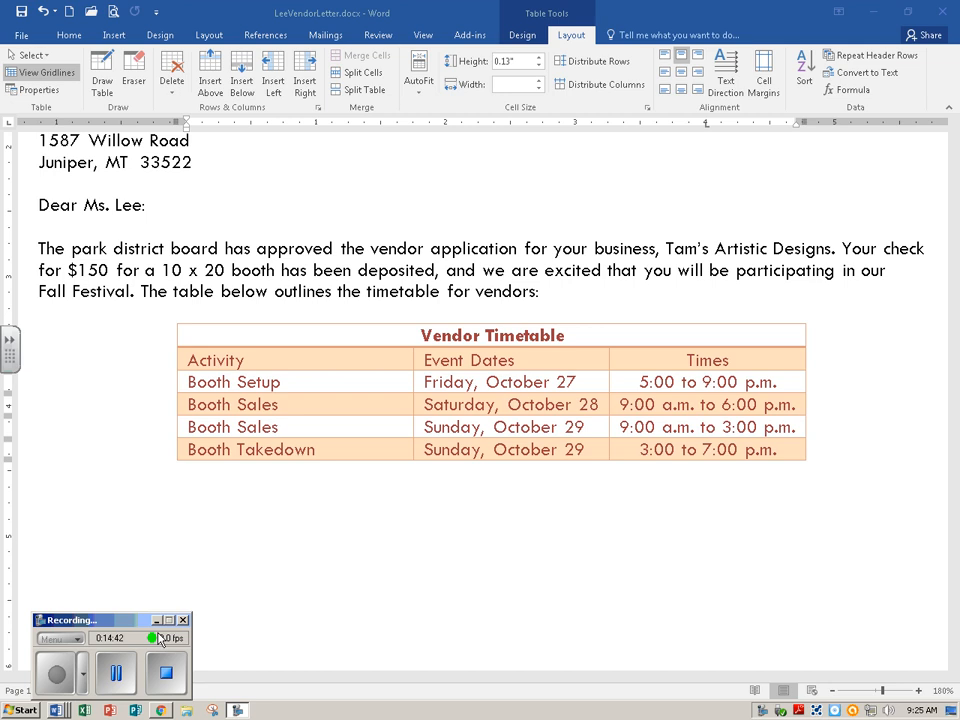
Step: Make the Activity, Event Dates and Times heading row of the table bold
click(133, 373)
click(165, 362)
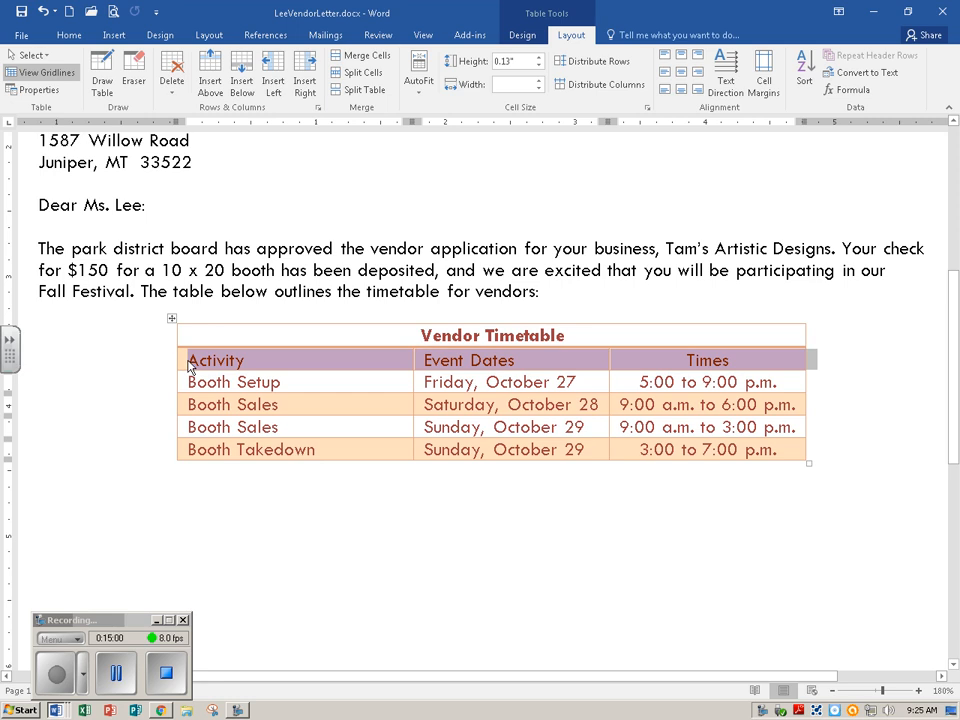
click(69, 35)
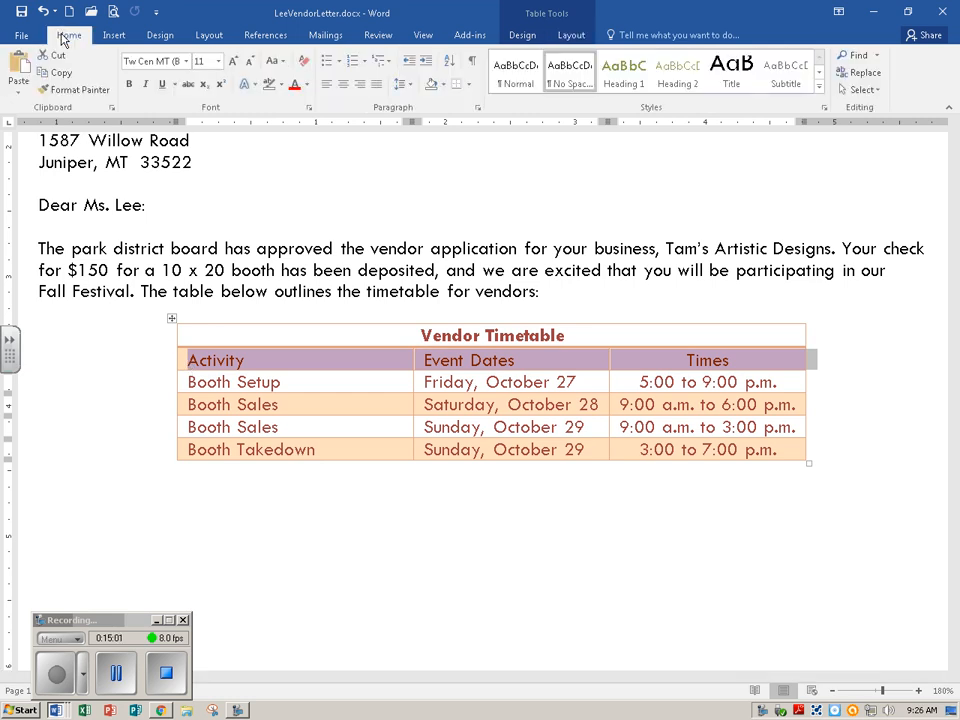
click(130, 85)
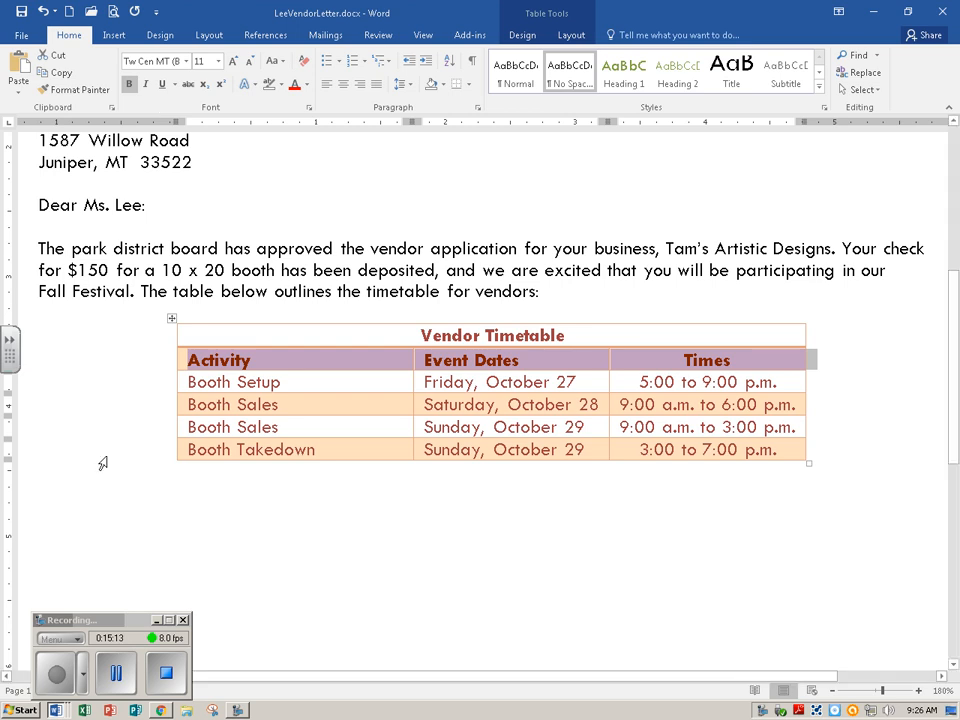
Step: Leave a blank line below the table and add the line "Please note the following vendor guidelines:"
click(73, 486)
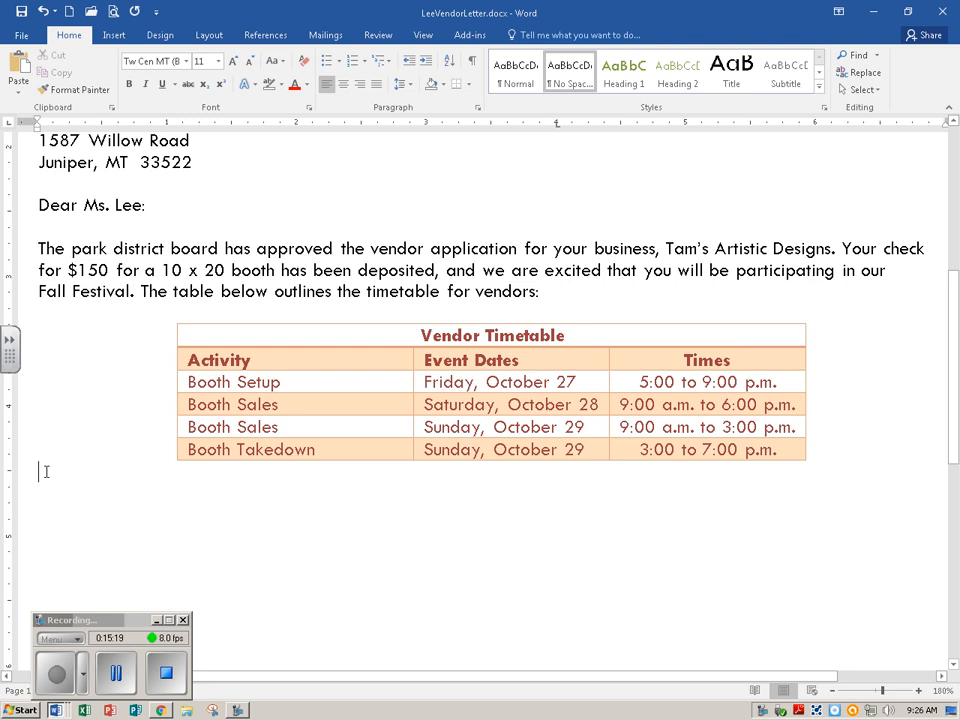
key(Return)
scroll(225, 448, down, 3)
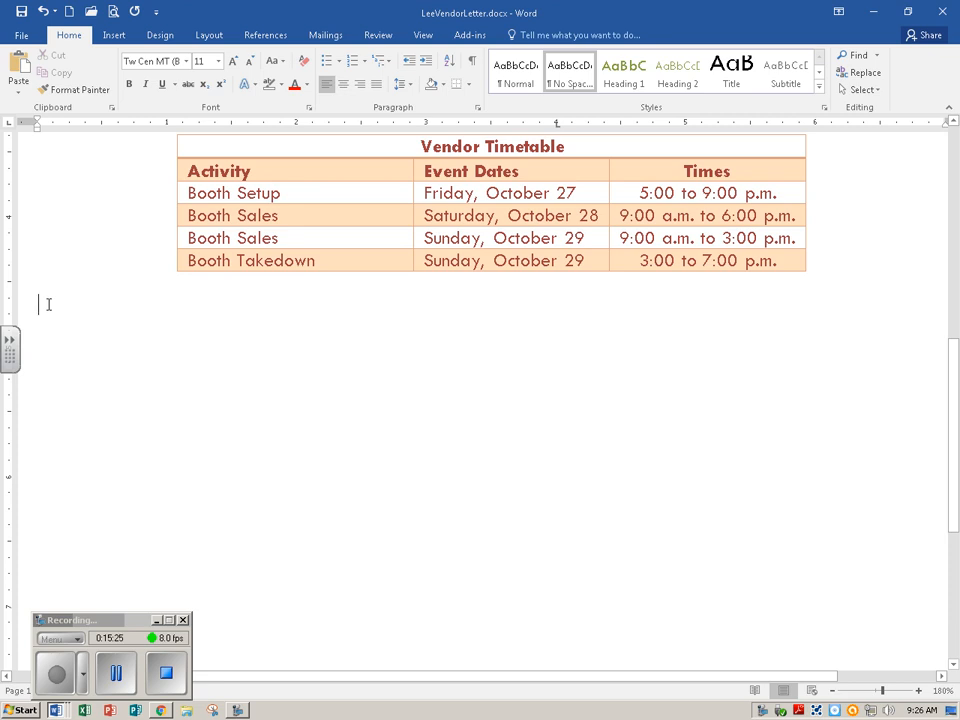
text(Please)
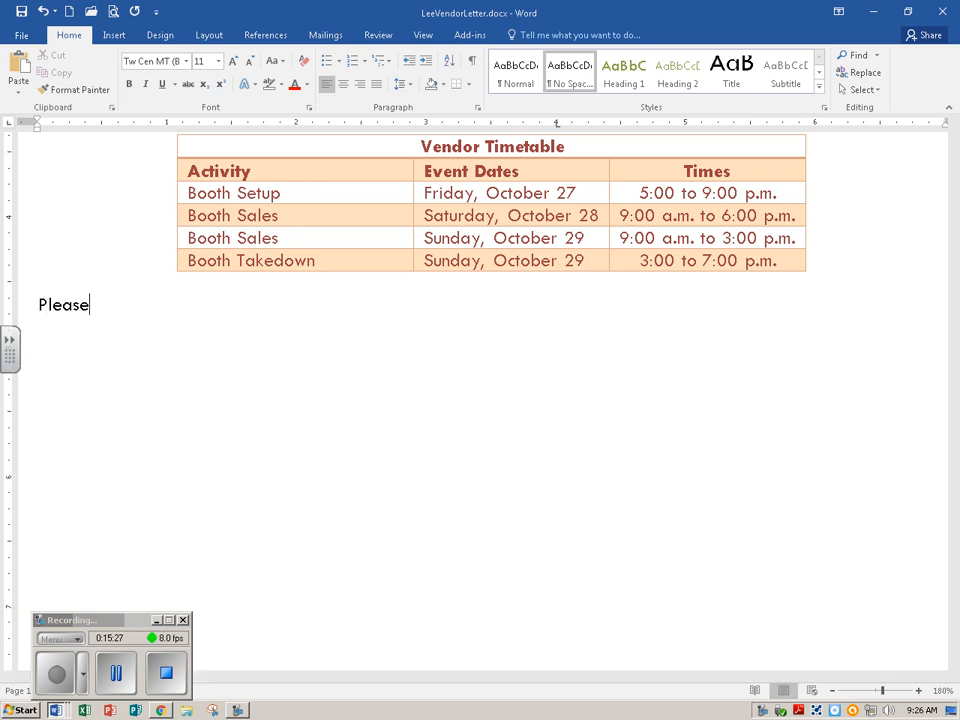
text( note the fol)
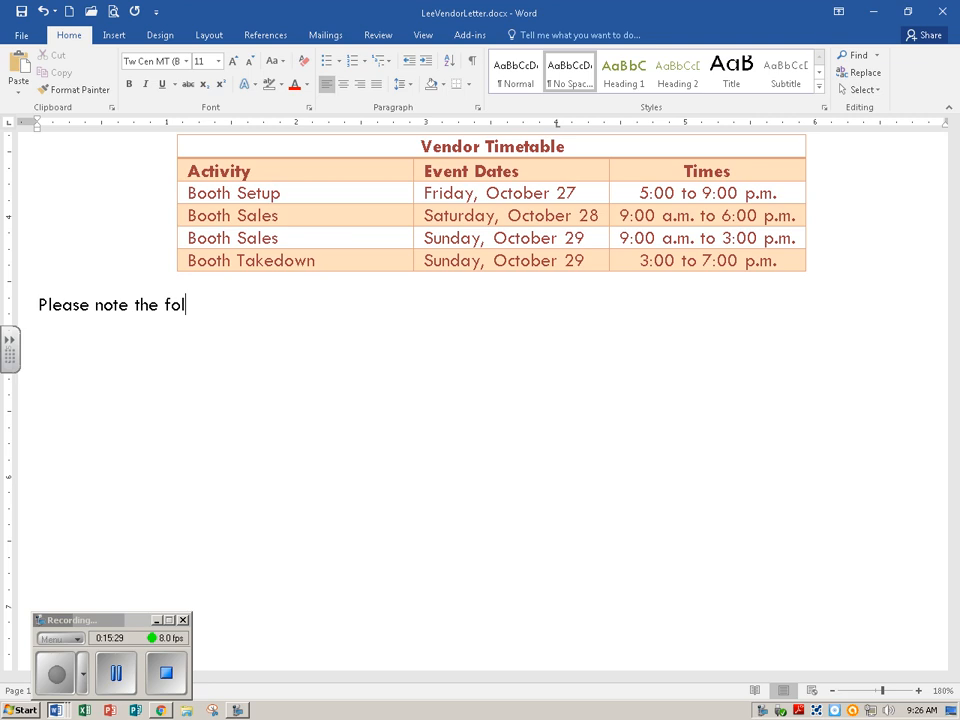
text(lowing vend)
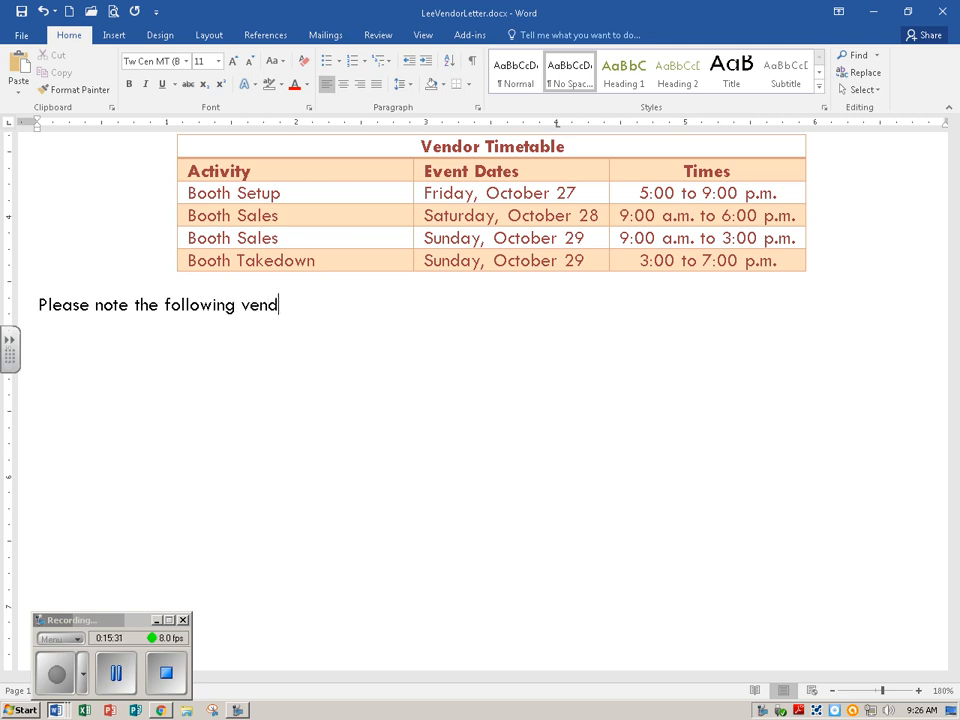
text(or guideline)
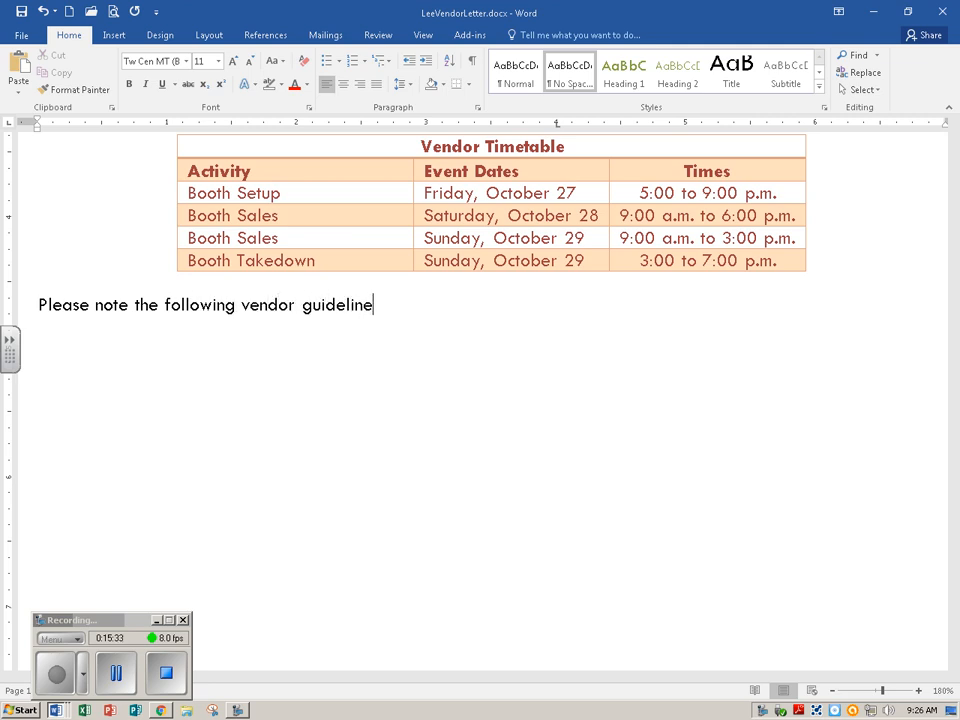
text(s:)
Step: Start a bulleted list under the guidelines line with the item "Vendors must bring their own tables and chairs."
key(Return)
text(*)
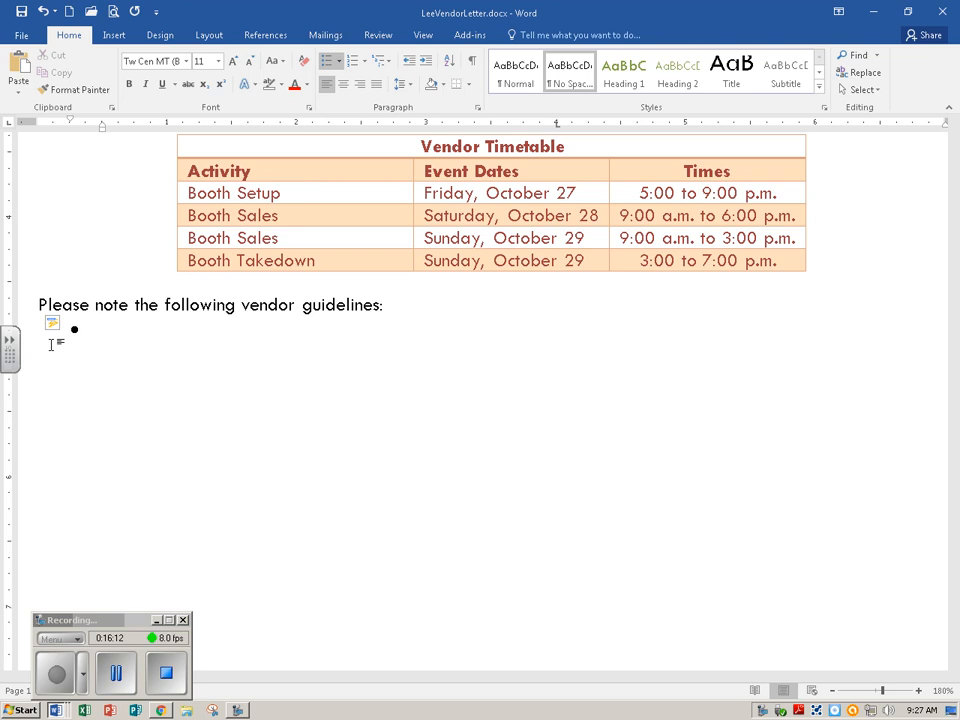
text(Venf)
key(BackSpace)
text(dors must bring)
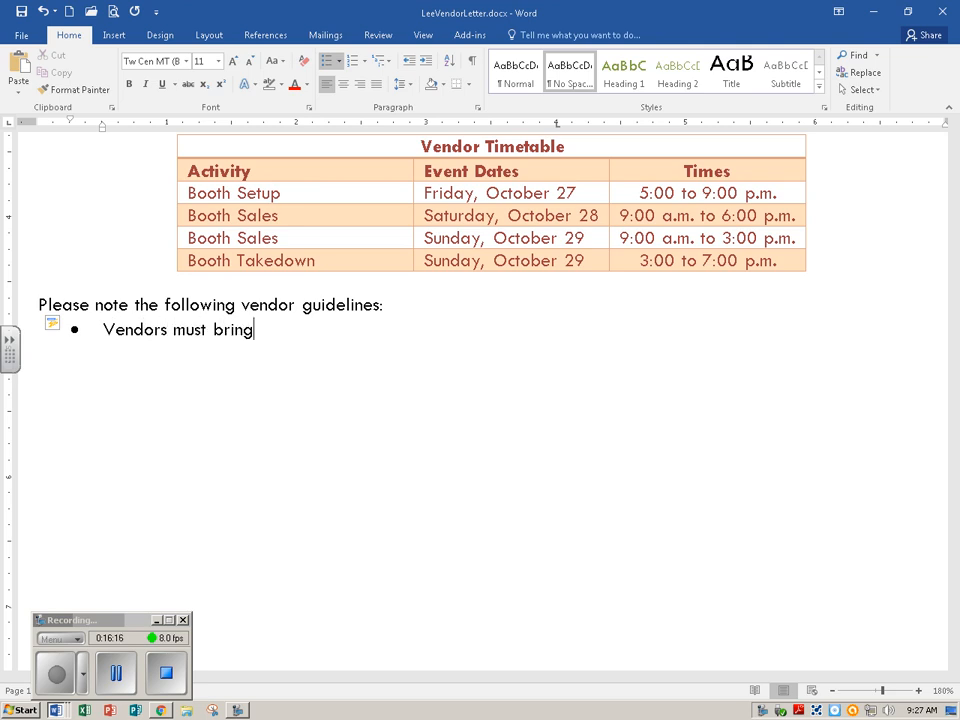
text( their own ta)
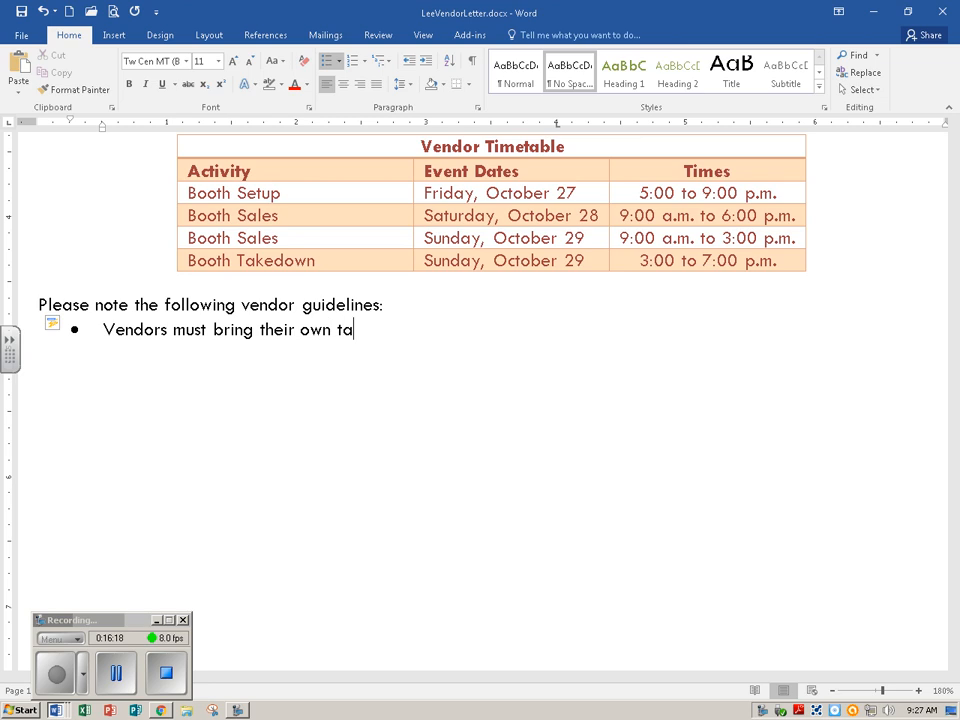
text(les and chari)
key(BackSpace)
key(BackSpace)
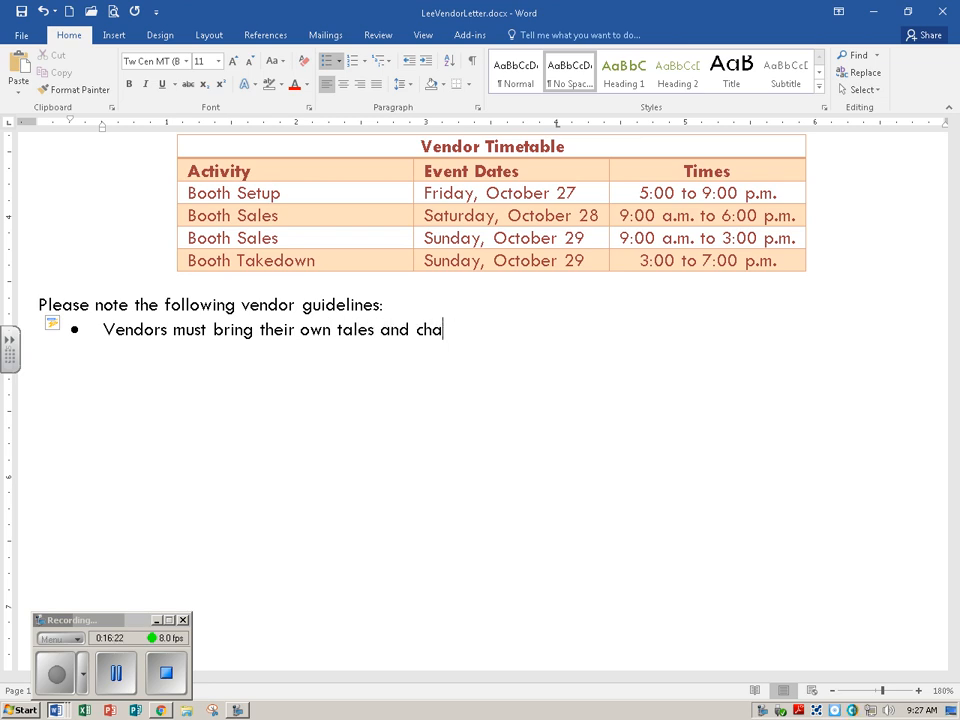
text(irs)
key(Left)
key(Left)
key(Left)
key(Left)
key(Left)
key(Left)
key(Left)
key(Left)
key(Left)
key(Left)
key(Left)
key(Left)
key(Left)
key(Left)
text(b)
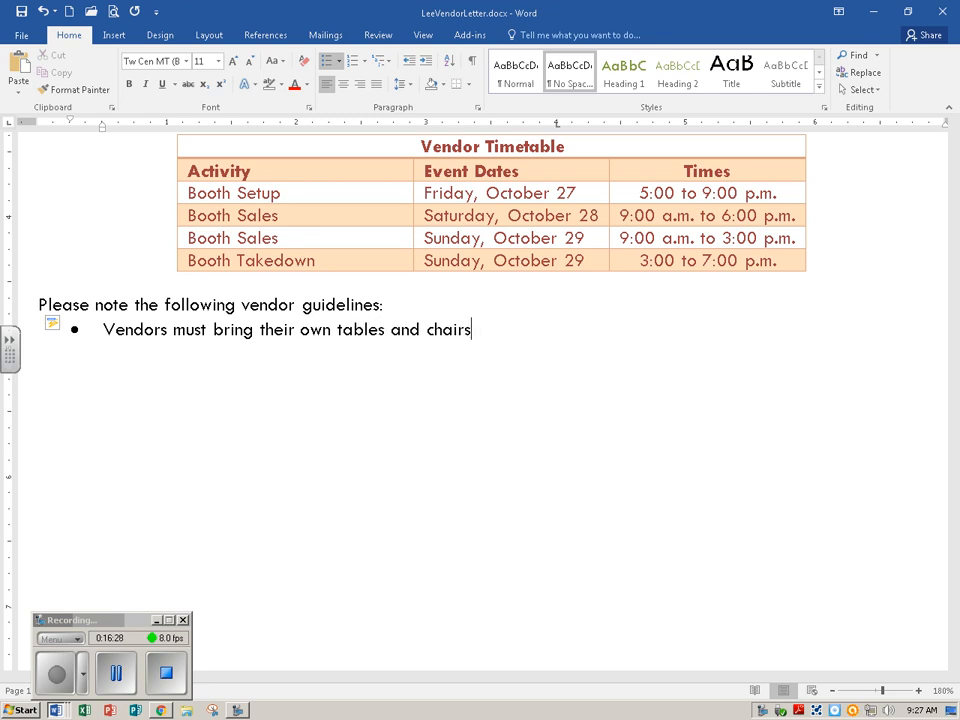
click(472, 330)
text(.)
Step: Add a second bullet reading "Vendors must supply their own electrical cords."
key(Return)
text(Vend)
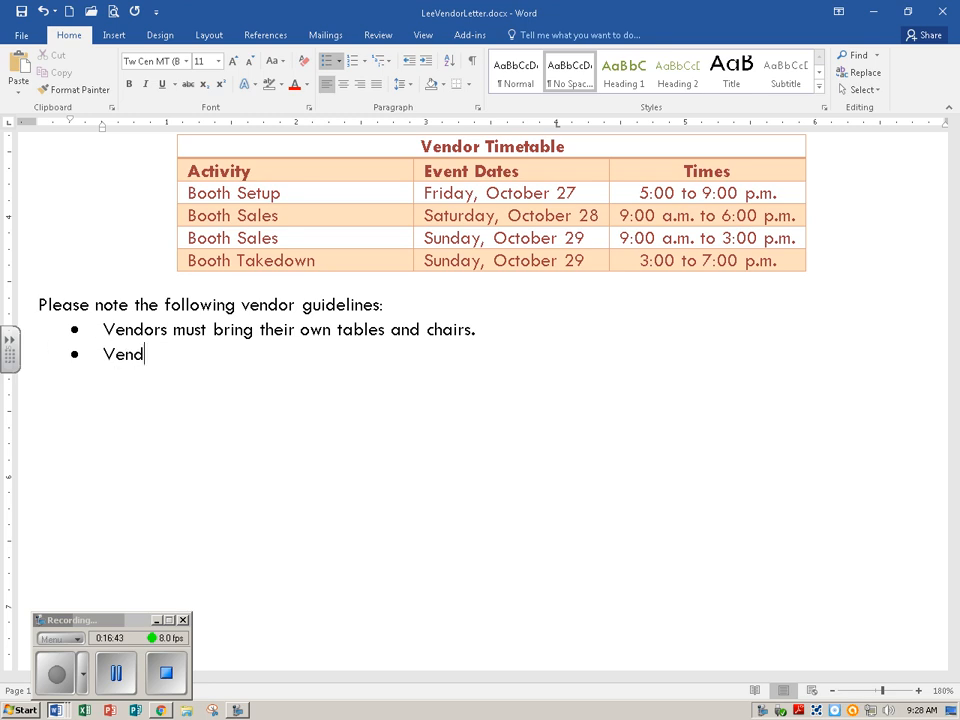
text(ors must sup)
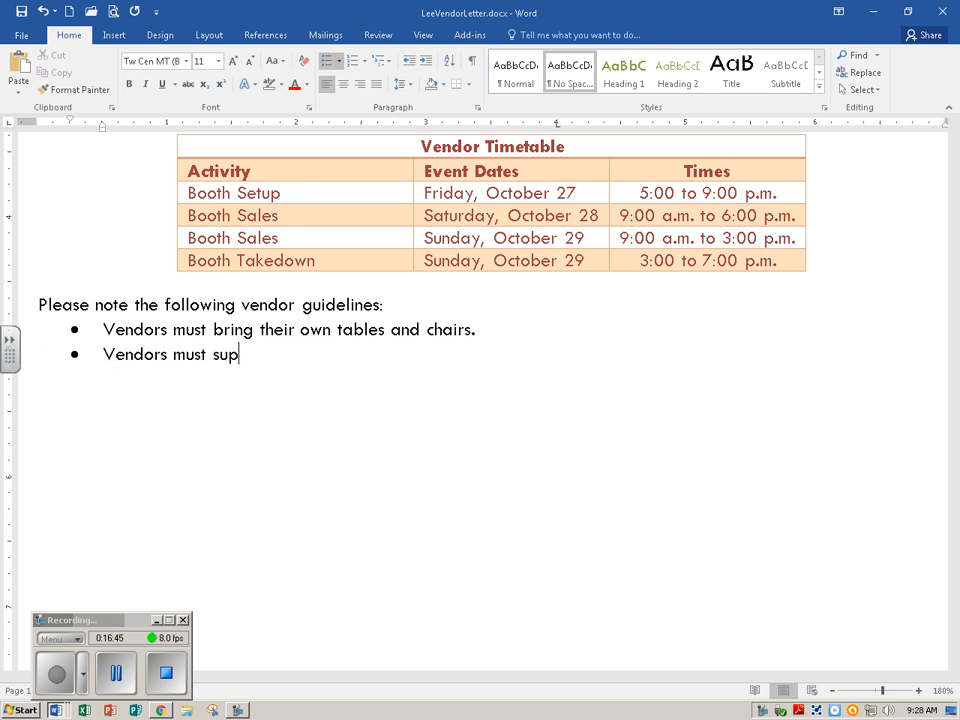
text(ply their own )
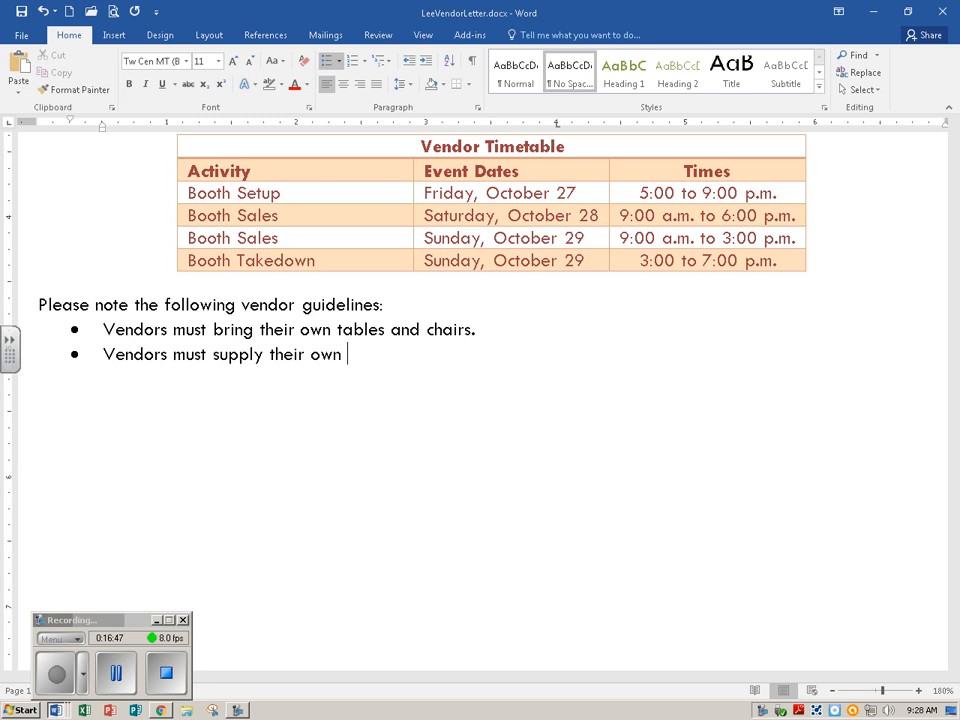
text(electrical cords.)
Step: Add a third bullet reading "Vendors shall comply with fire, safety, and health regulations." and end the bulleted list
key(Return)
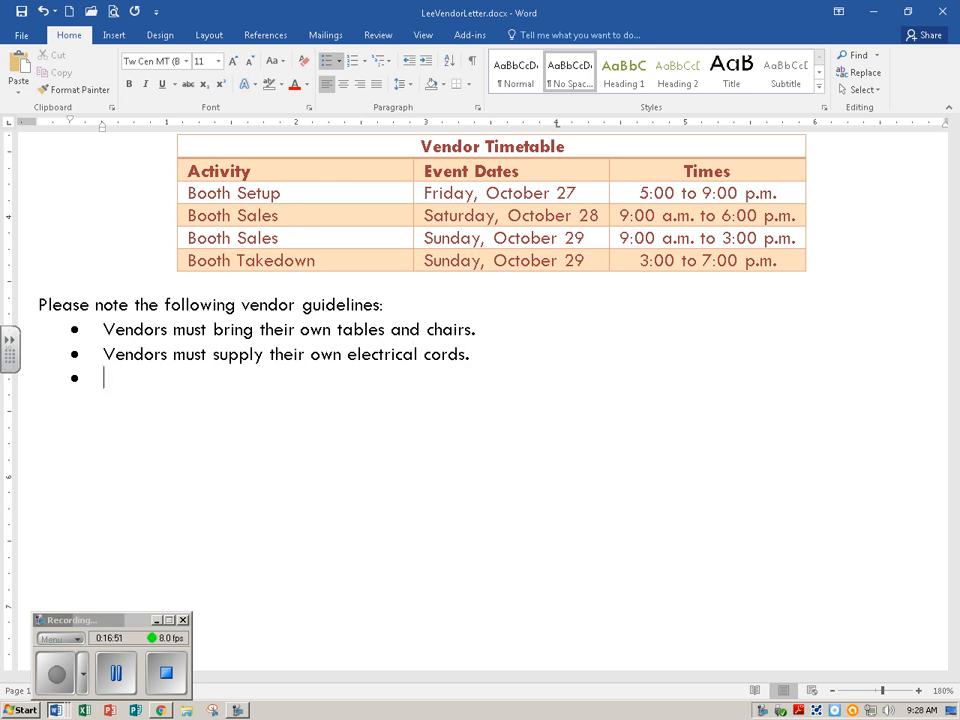
text(Vendors shall comply with fire, c)
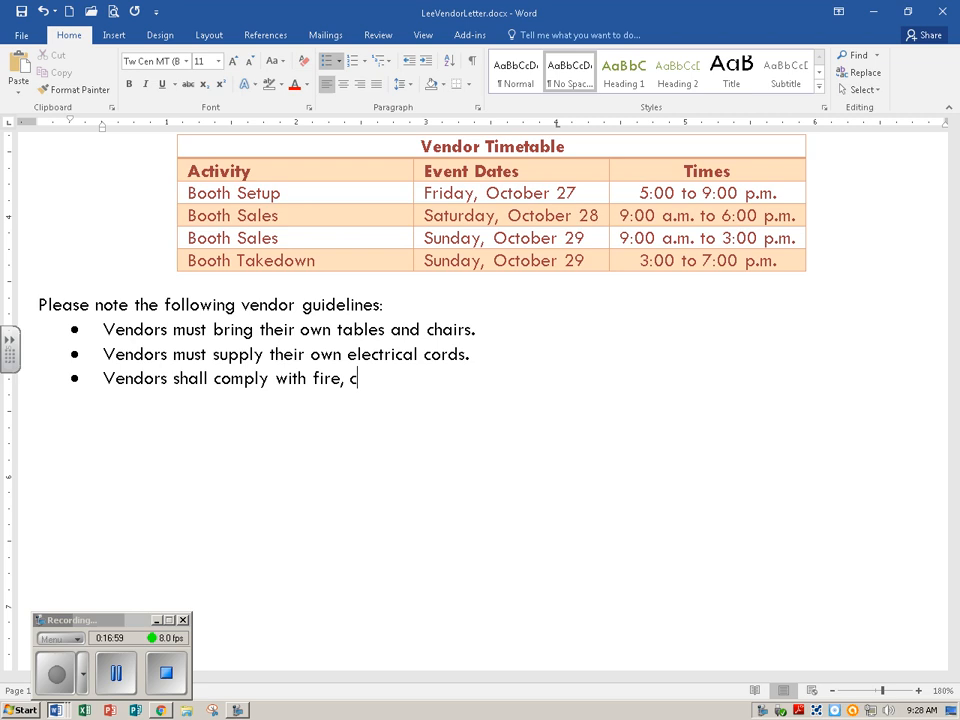
key(BackSpace)
text(safety, and)
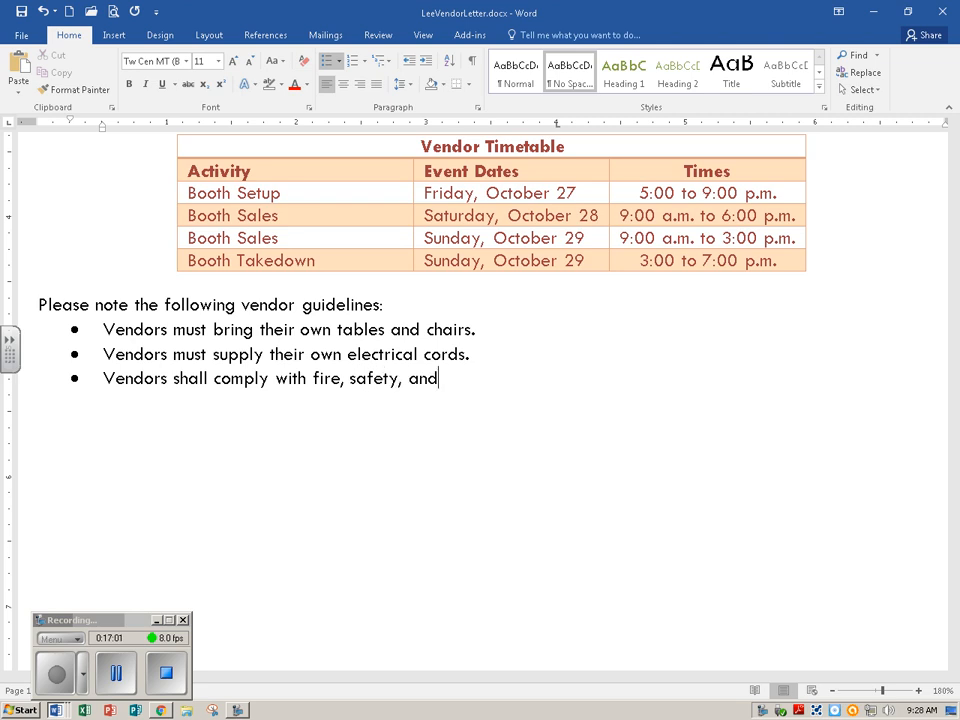
text( health regulations.)
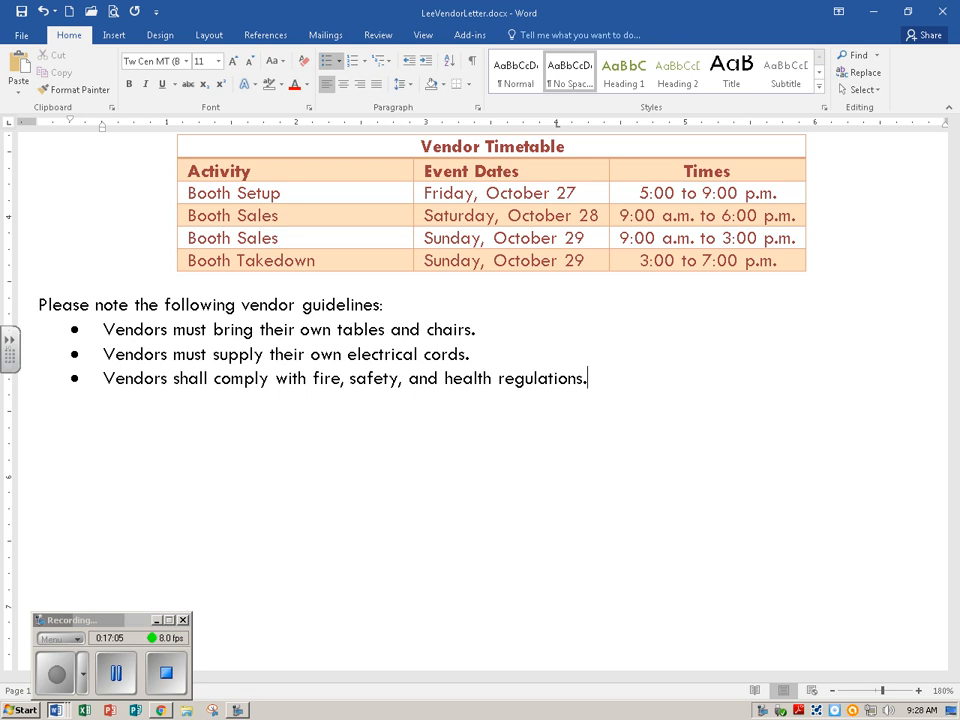
key(Return)
key(Return)
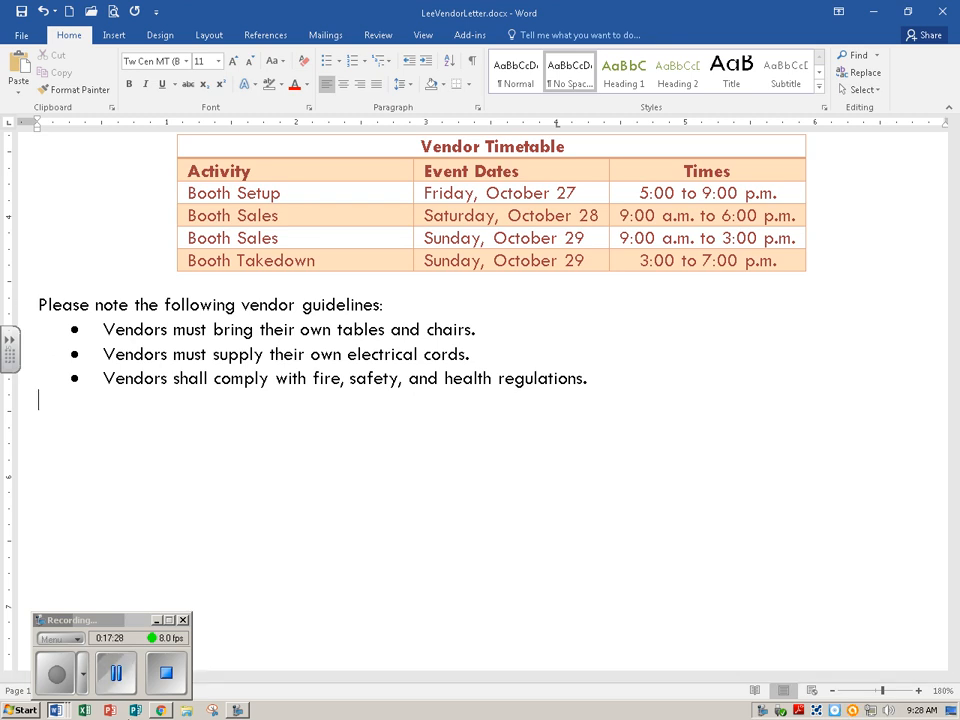
Step: Start a closing paragraph reading "We also request that all vendors donate one item from their booth to our fundraising efforts. We look forward to your business,"
click(120, 675)
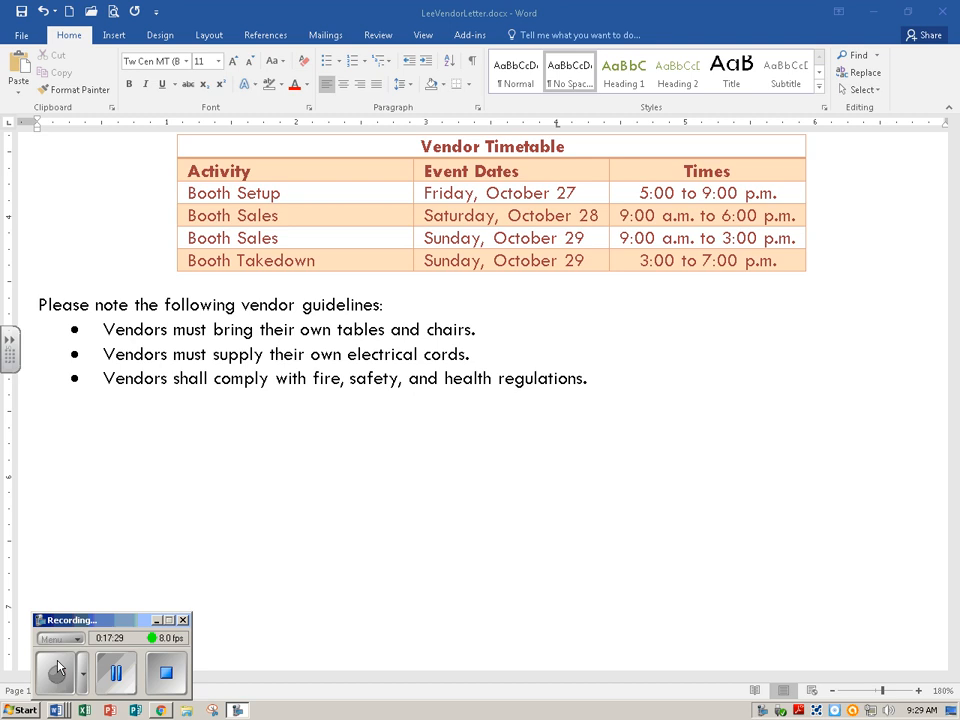
click(50, 423)
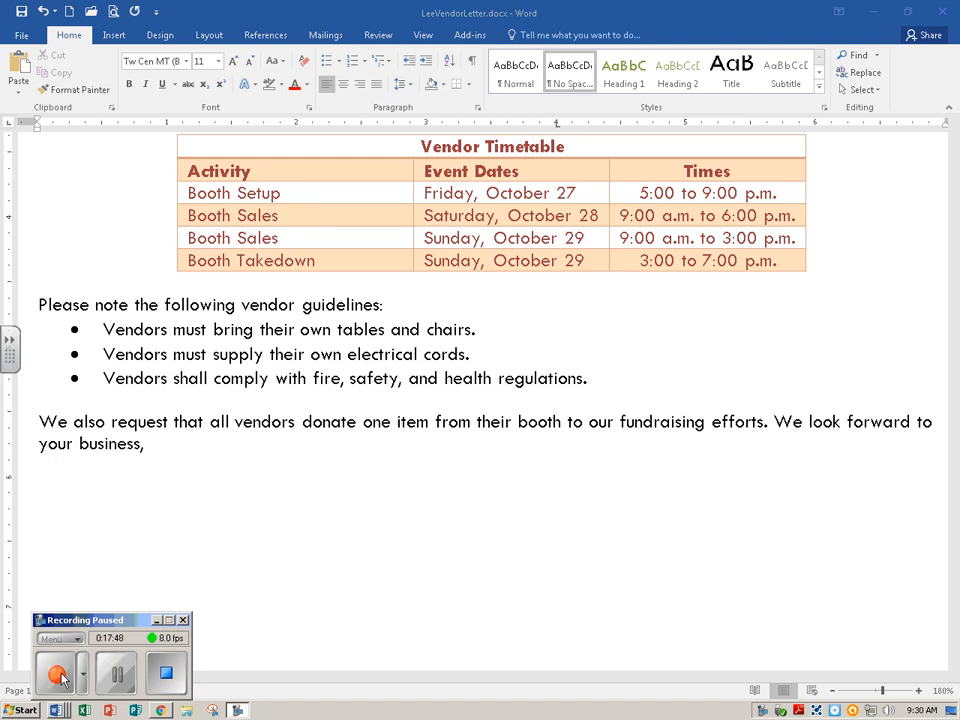
click(57, 675)
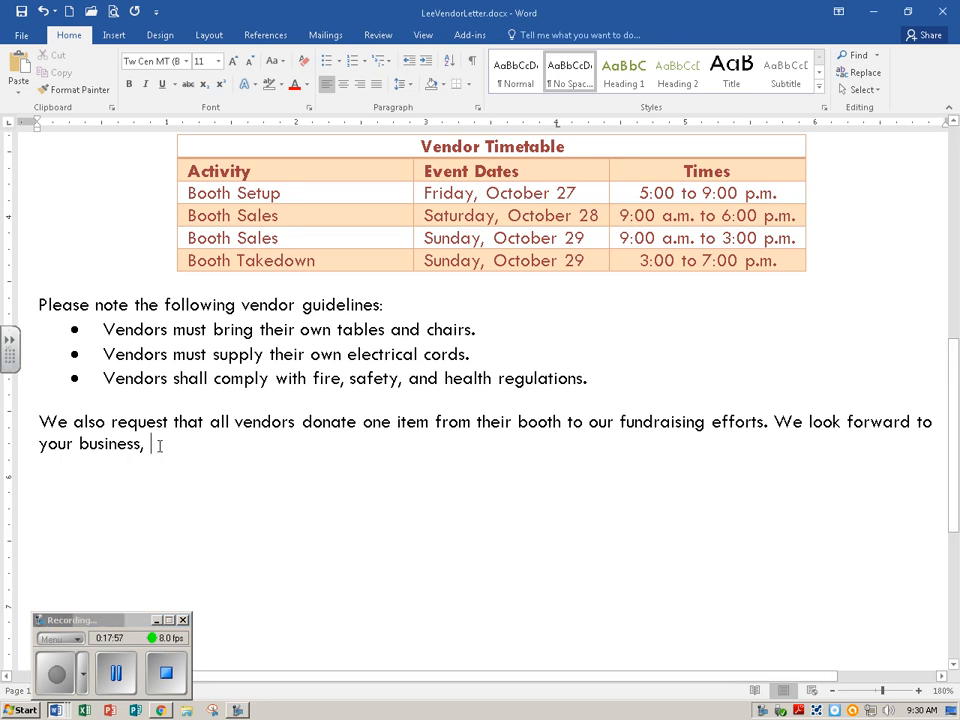
Step: Expand the "tad" entry to "Tam's Artistic Designs," and finish the paragraph with "taking part in our event. Please contact me if you need additional information."
text(tad)
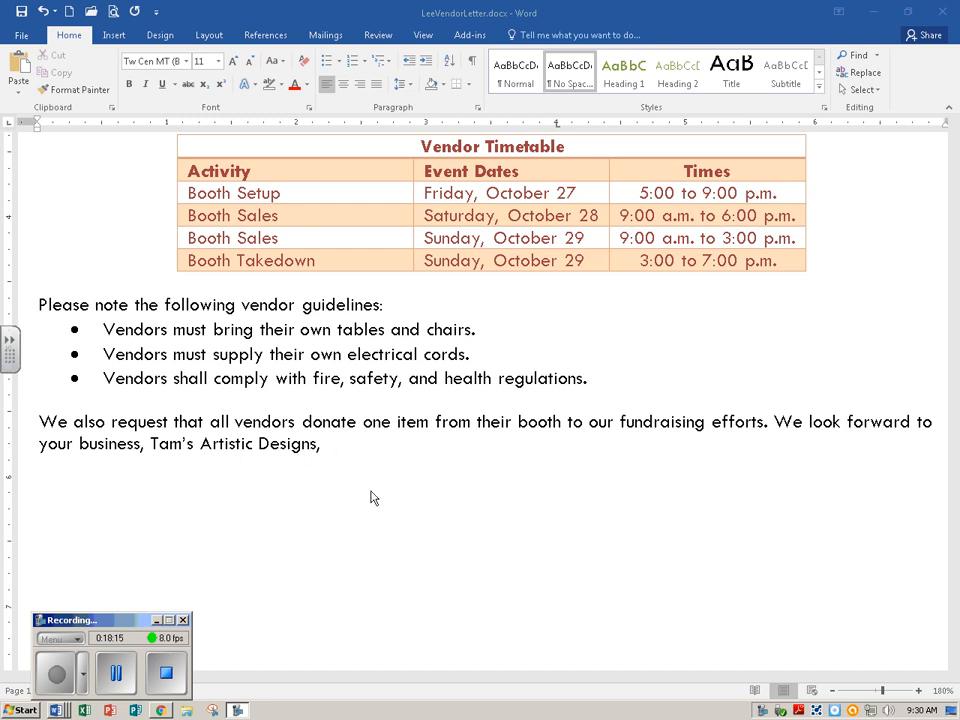
click(340, 460)
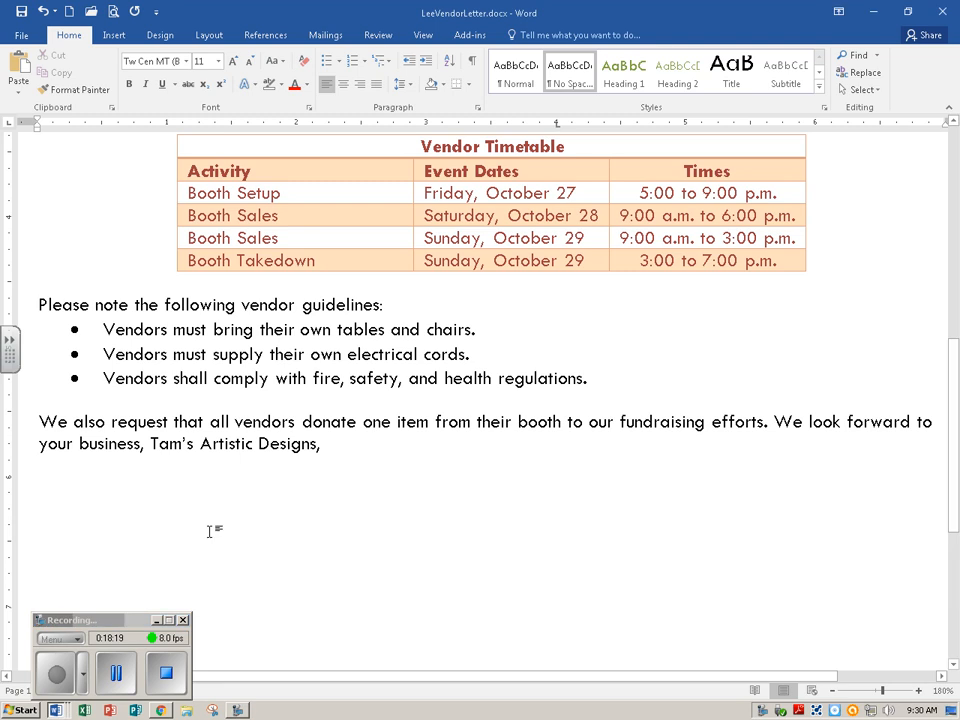
click(116, 673)
click(57, 677)
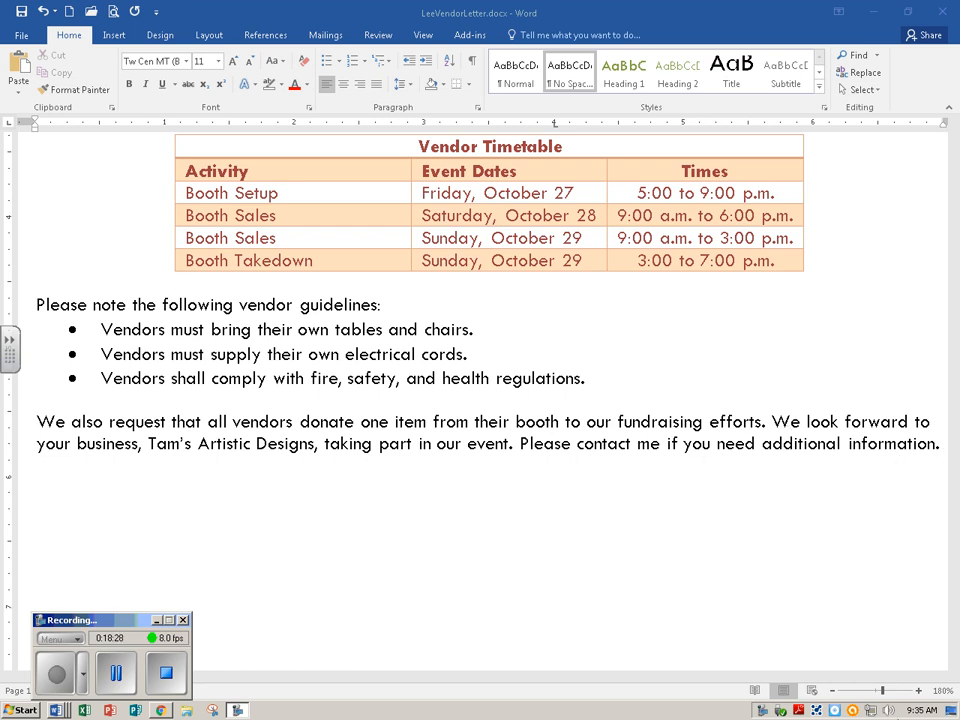
Step: Leave a blank line below the closing paragraph and add "Sincerely," at the 4-inch tab stop
scroll(853, 617, down, 3)
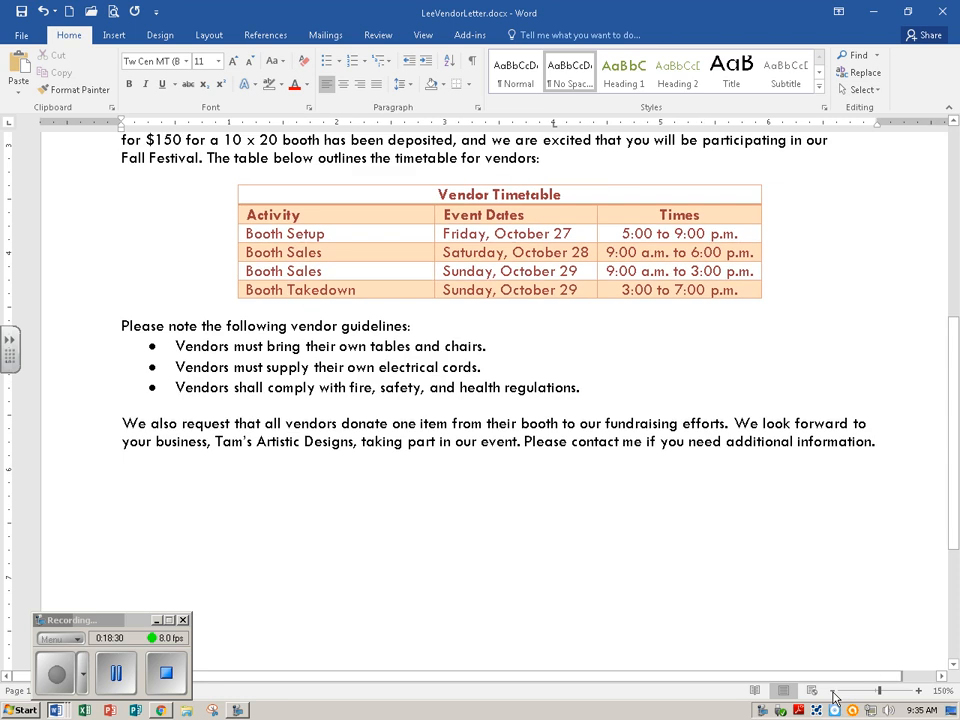
click(890, 443)
key(Return)
key(Return)
key(Return)
key(Return)
key(Return)
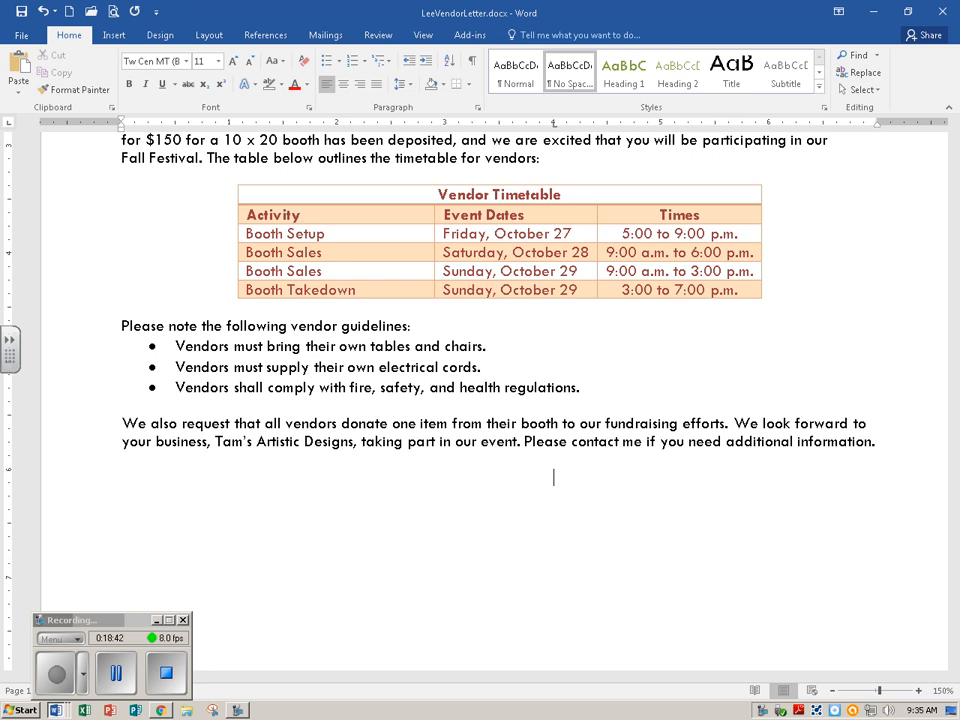
text(Sincerely,)
Step: Leave three blank lines for the signature and enter the sender's full name aligned under "Sincerely,"
key(Return)
key(Return)
key(Return)
text(Camden Acke)
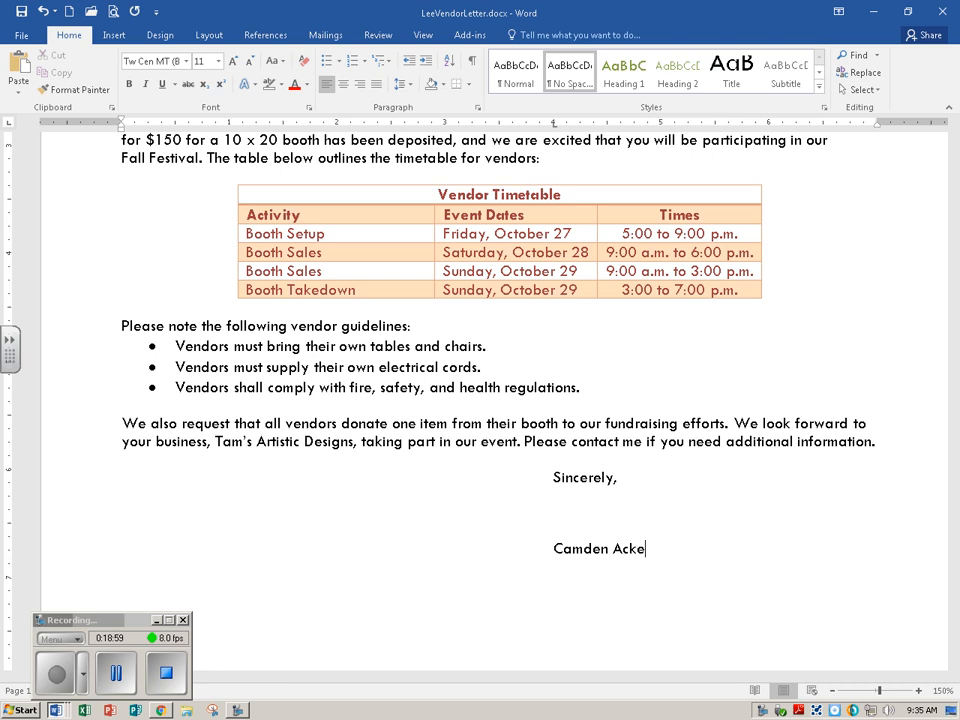
text(rman)
Step: Add the job title "Park District Events Coordinator" aligned under the sender's name and save the letter
key(Tab)
text(Park Distric)
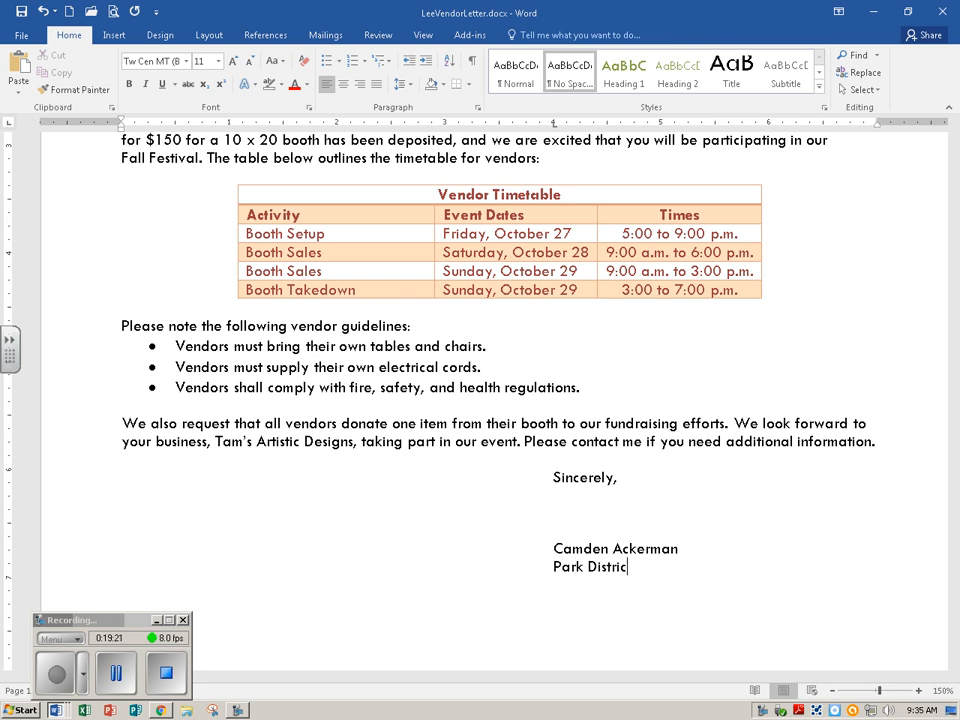
text(t Events Coordinator)
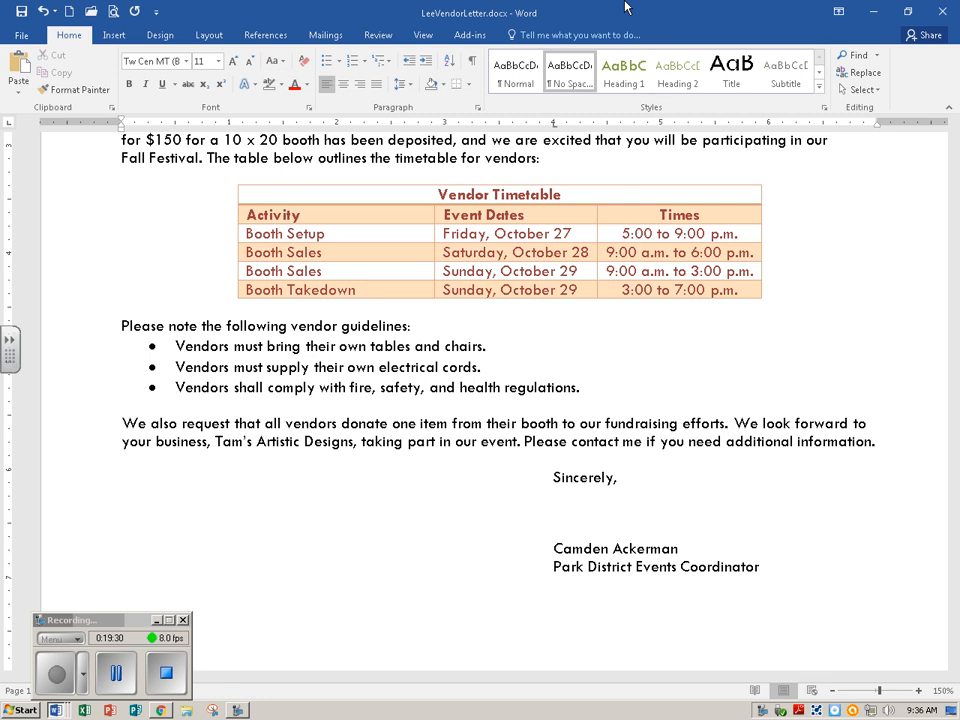
click(21, 13)
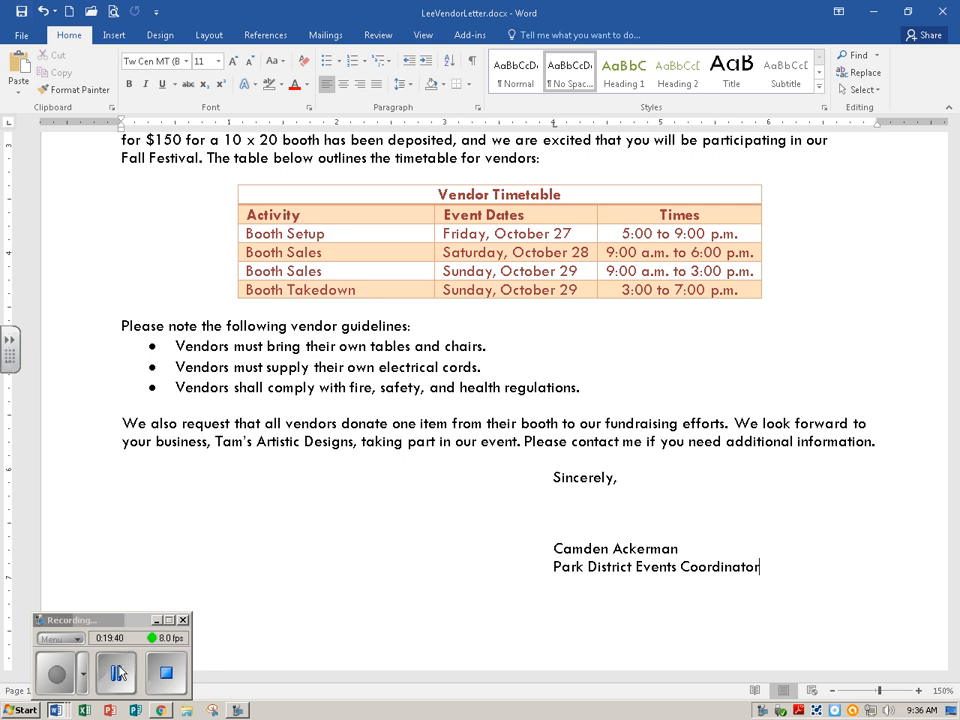
click(61, 682)
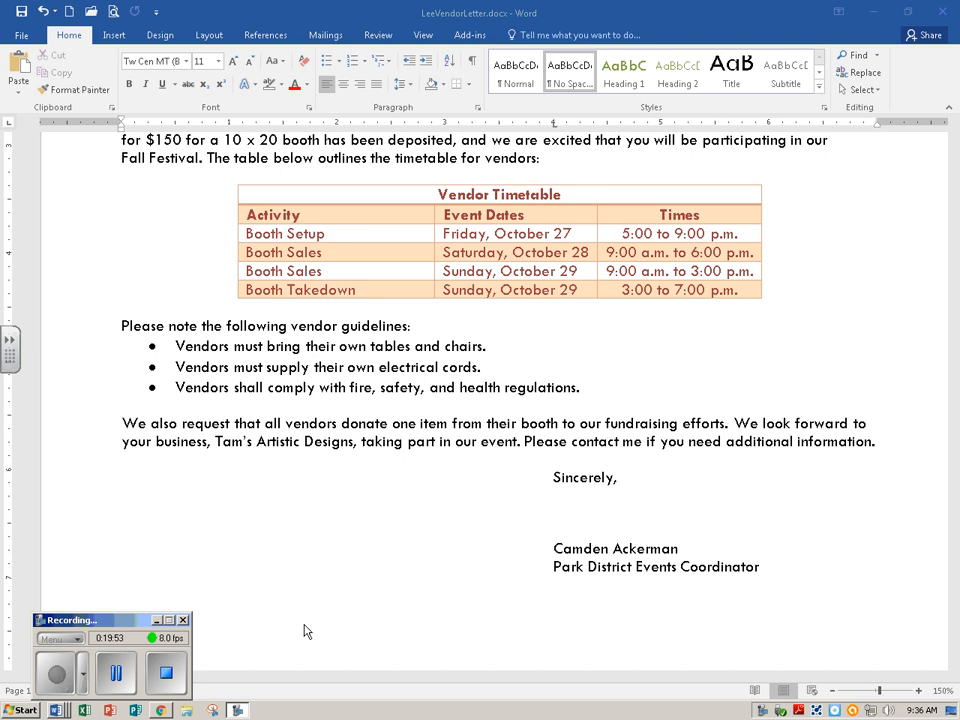
Step: Select the recipient's four-line inside address in the letter and open the envelope setup with it as the delivery address
double_click(283, 455)
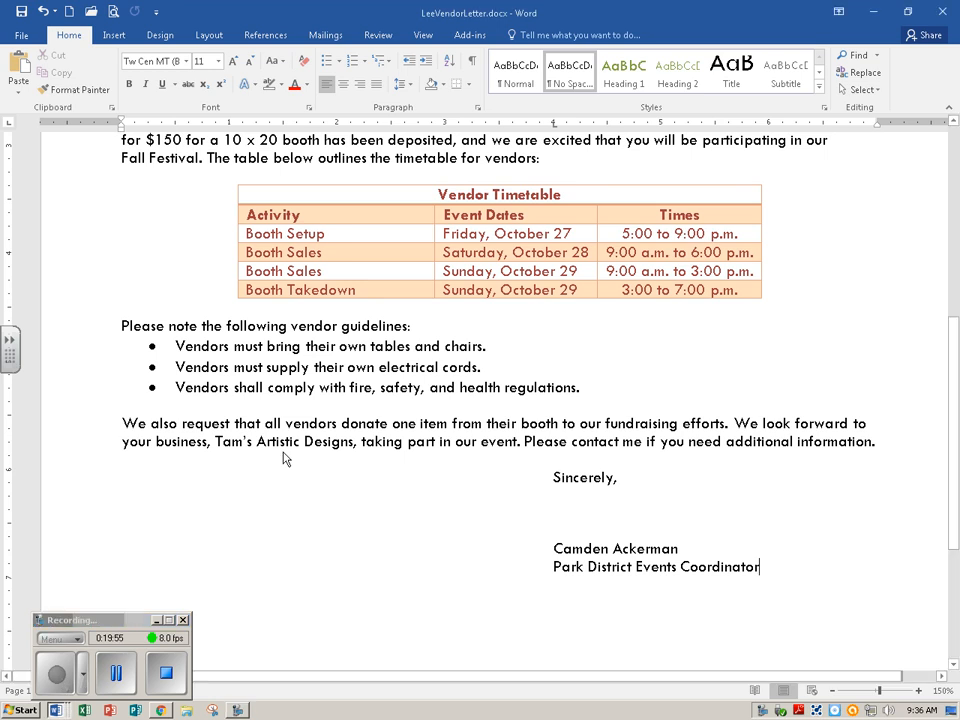
key(ctrl+Home)
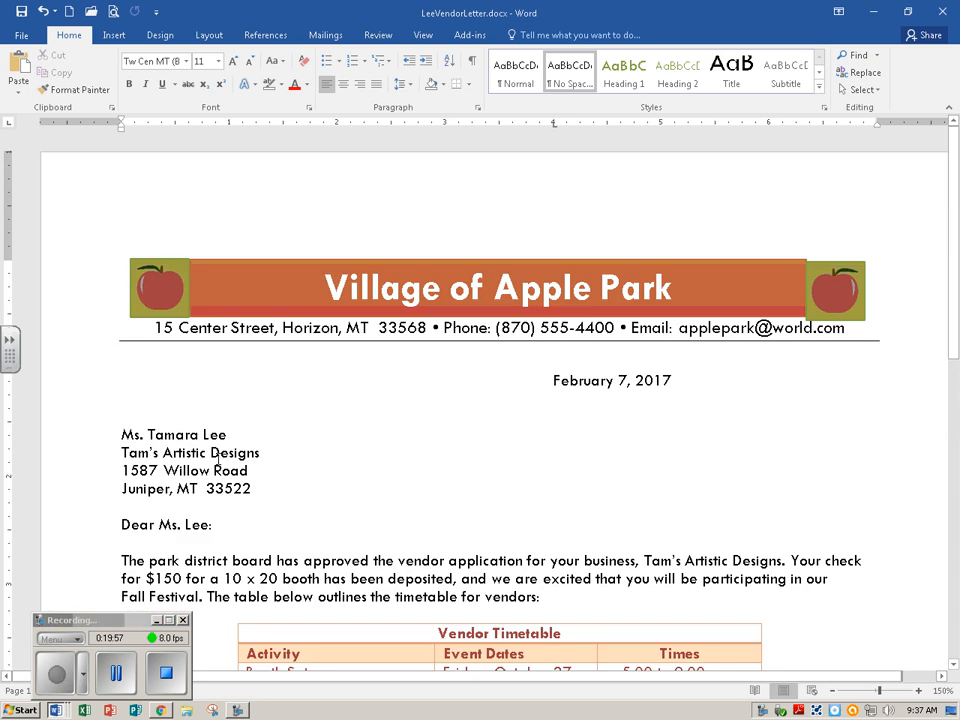
scroll(313, 429, down, 1)
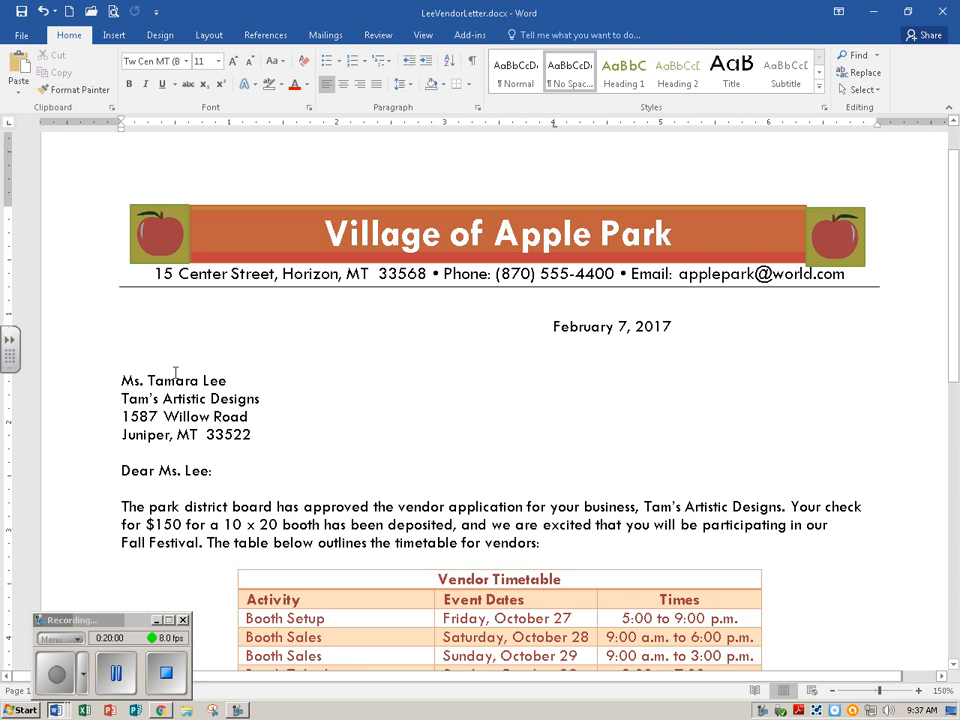
drag(126, 380, 253, 431)
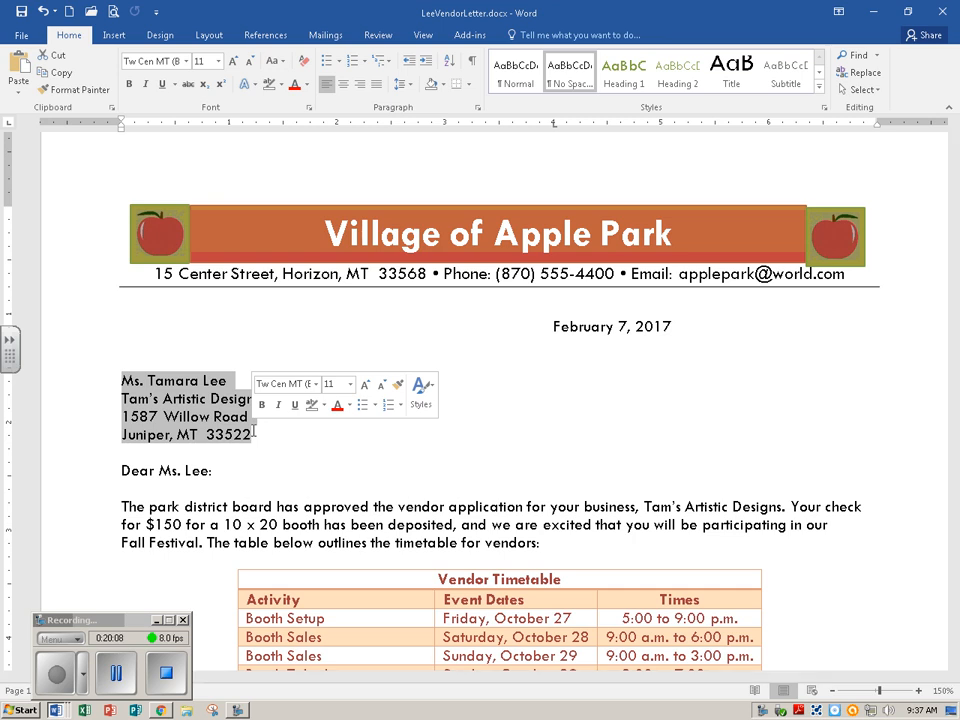
click(333, 38)
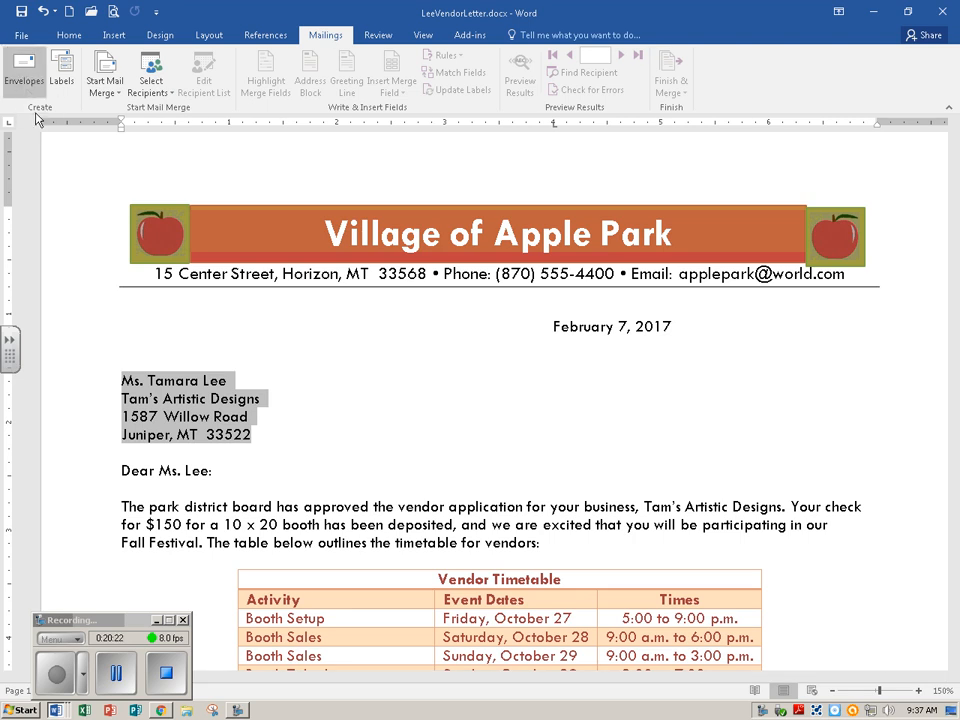
click(26, 70)
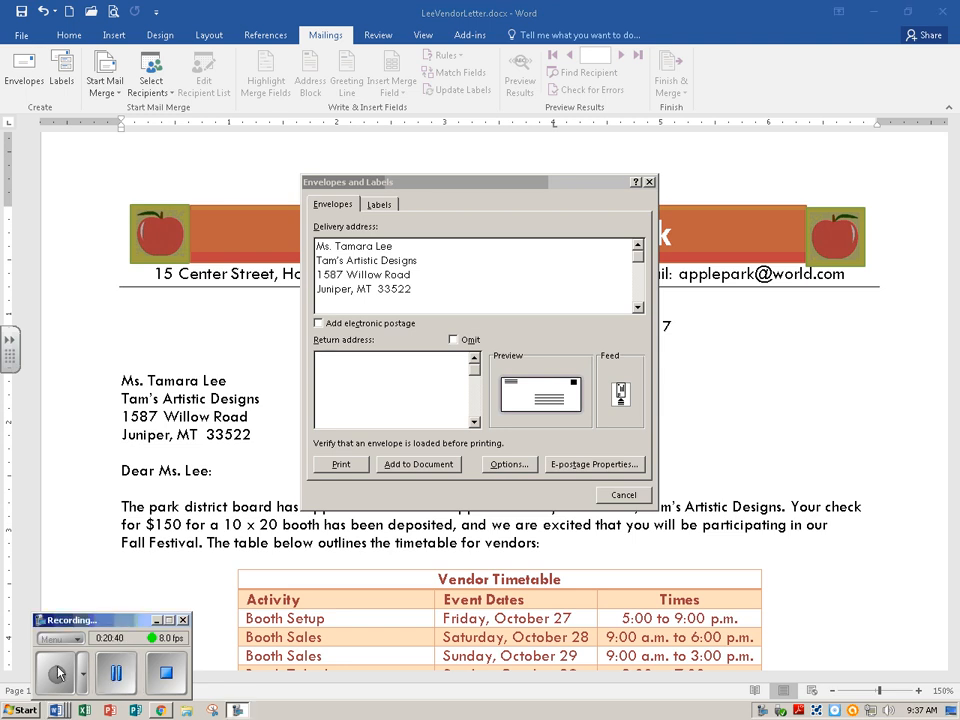
Step: Enter "Village of Apple Park" and its street line as the first two lines of the envelope's return address
click(354, 378)
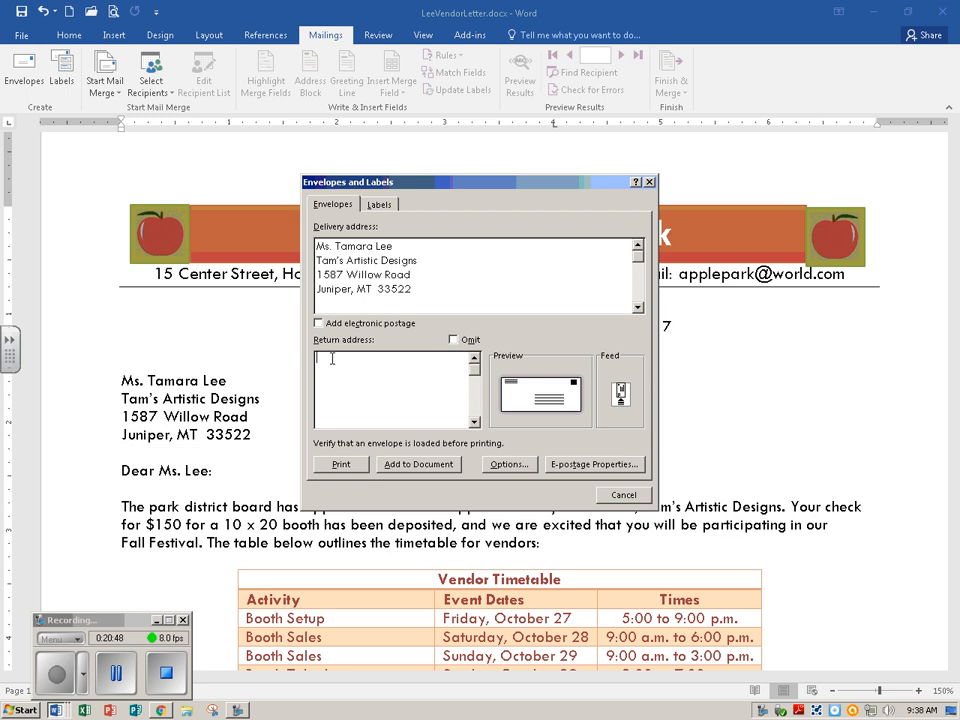
text(Village of Apple Park)
key(Return)
text(15 Cent)
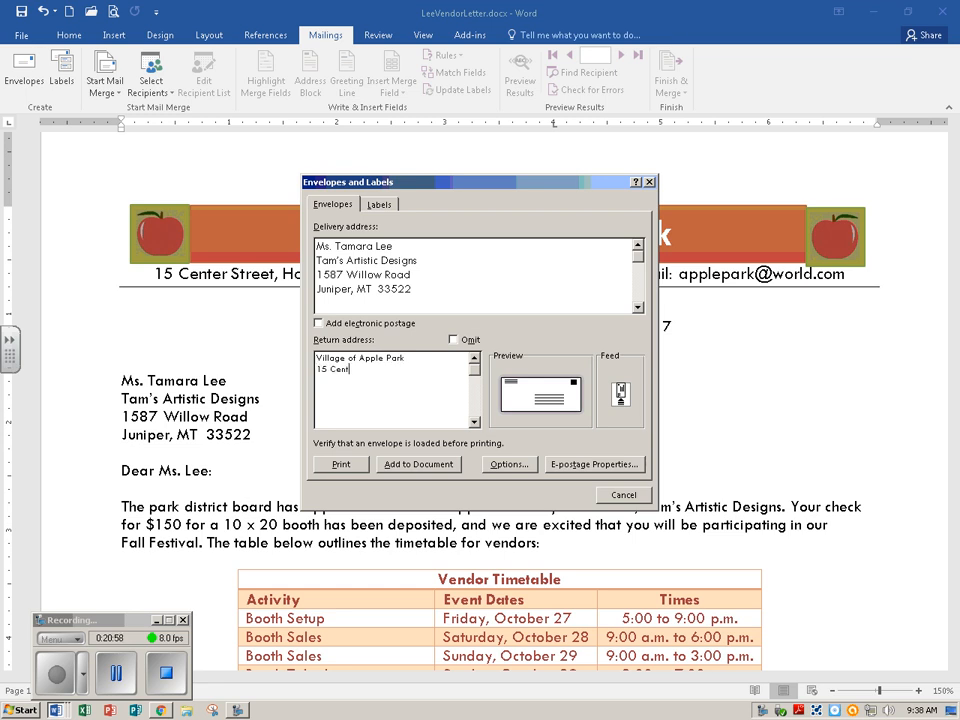
text(er Street)
key(Return)
Step: Complete the return address with the city, state and ZIP code, correcting the city's spelling, and dismiss the envelope without adding or printing it
text(Horison, MT)
click(336, 381)
key(BackSpace)
text(z)
key(End)
text(3356)
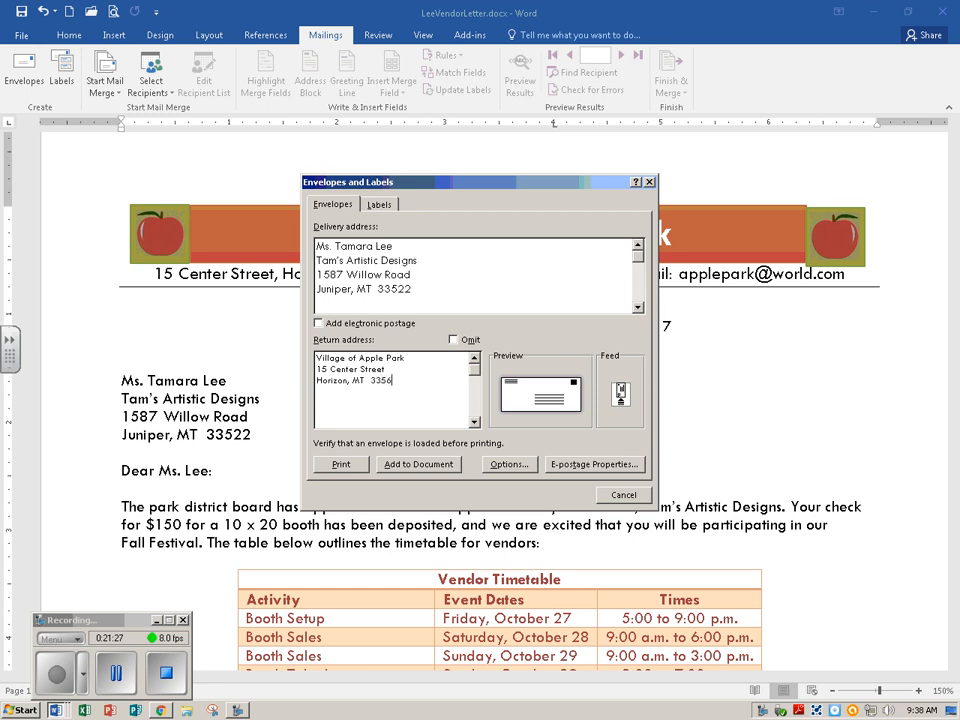
text(8)
click(624, 495)
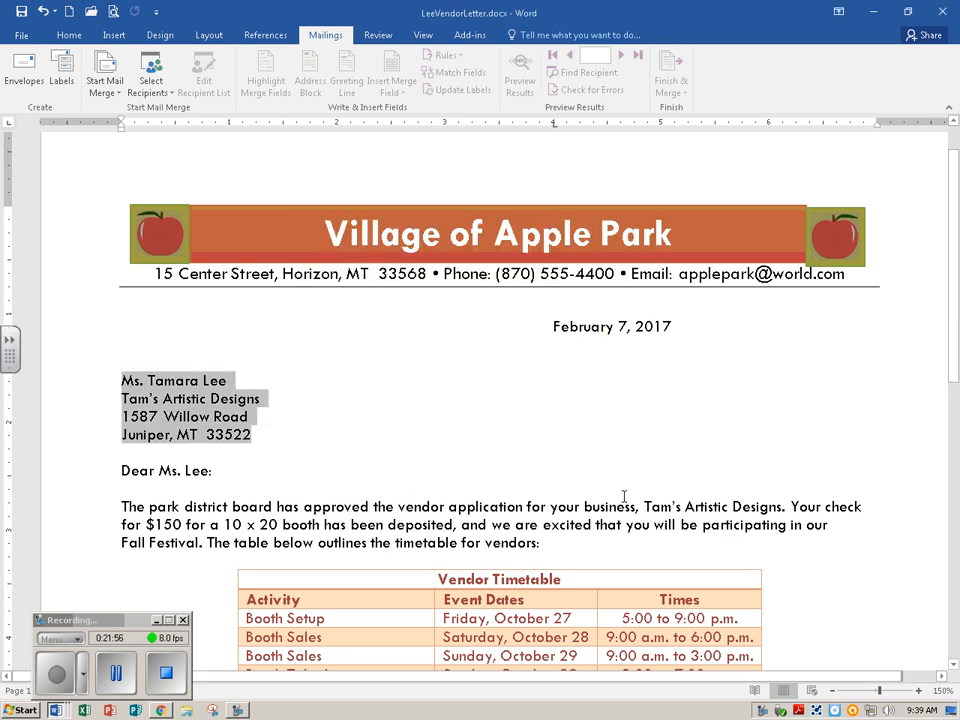
Step: Save and close the vendor letter, and minimize the other open document to show the desktop
click(22, 13)
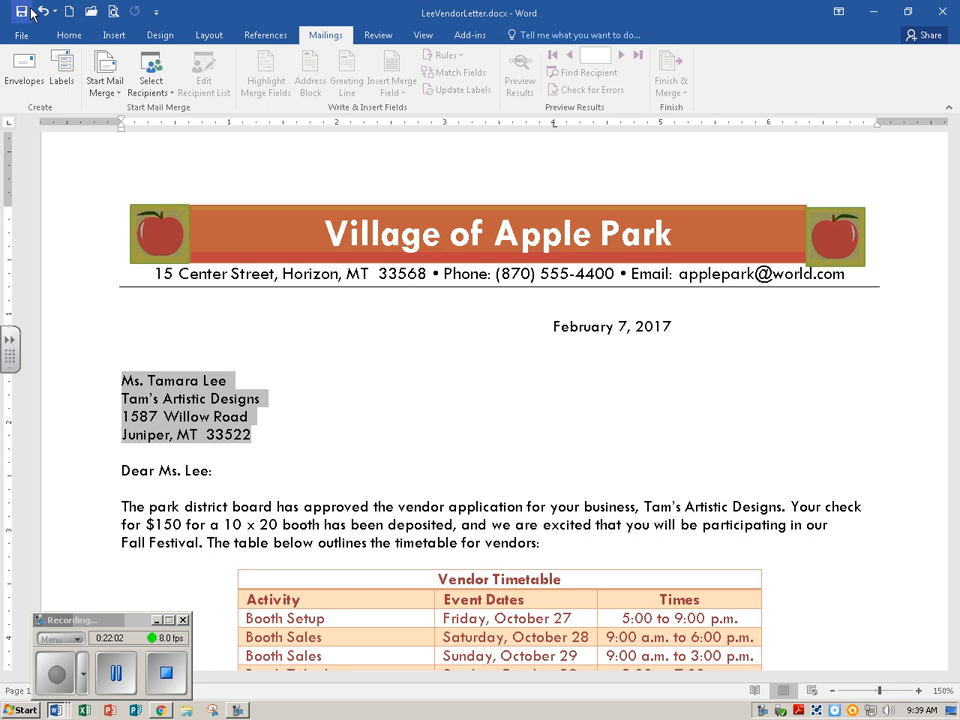
click(935, 14)
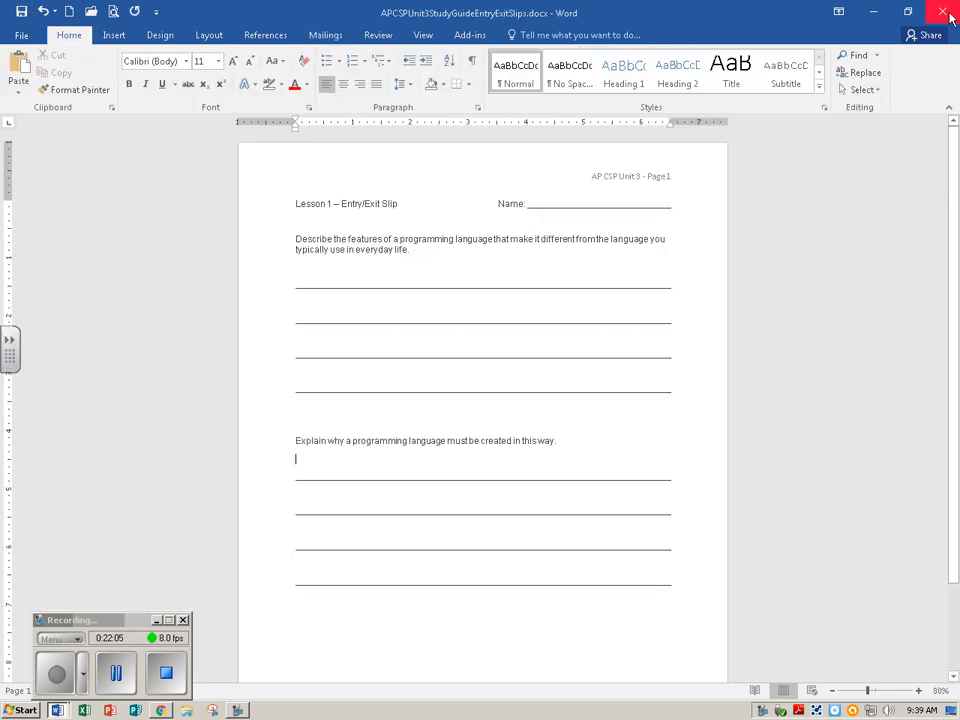
click(873, 14)
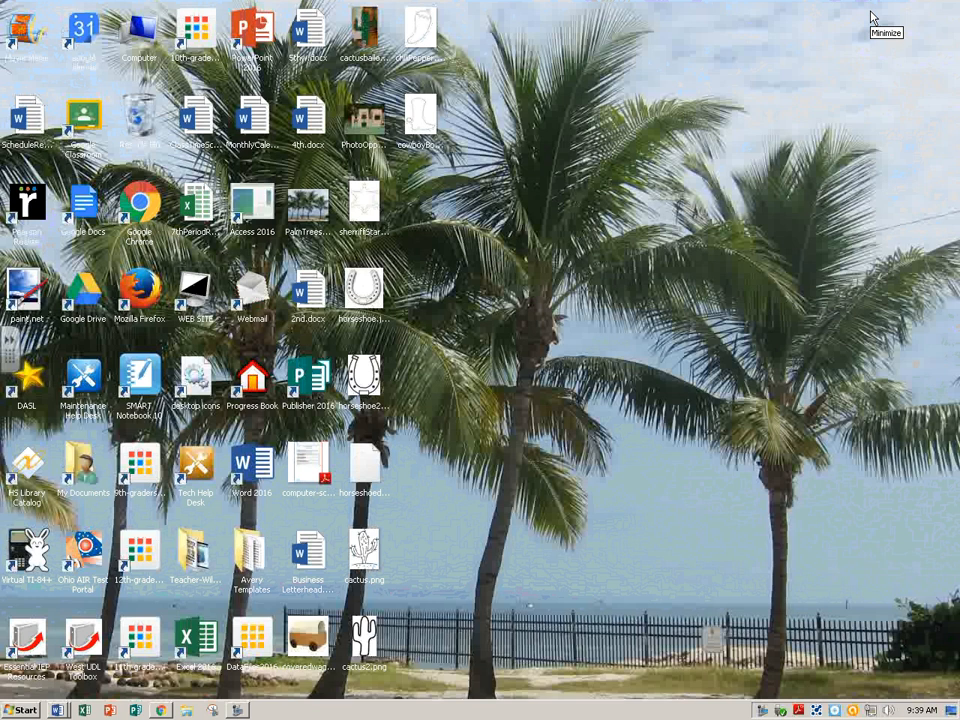
click(363, 290)
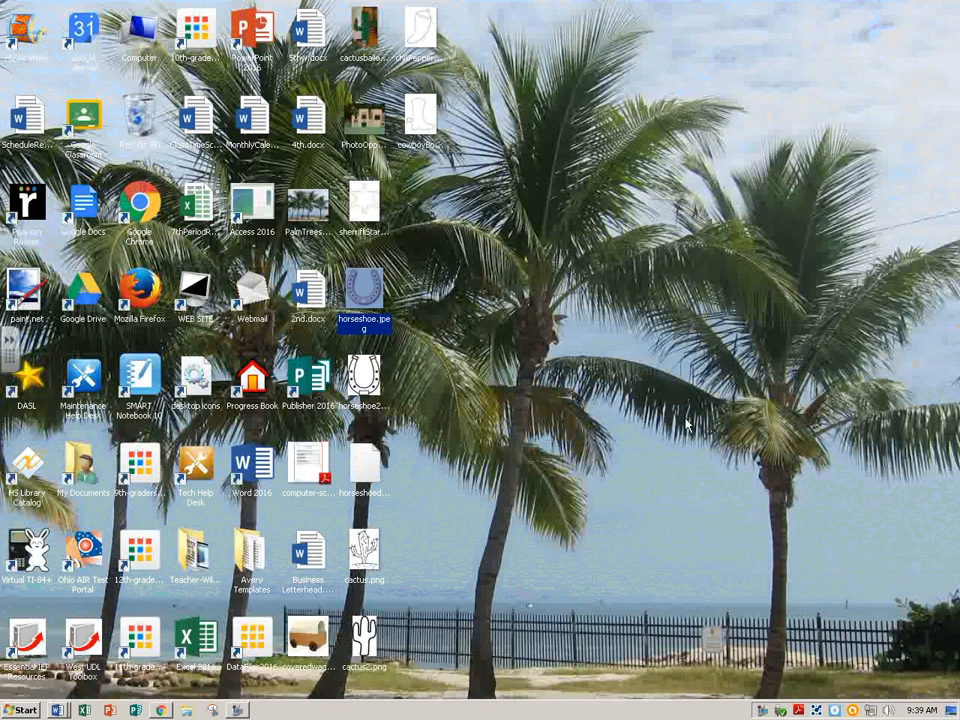